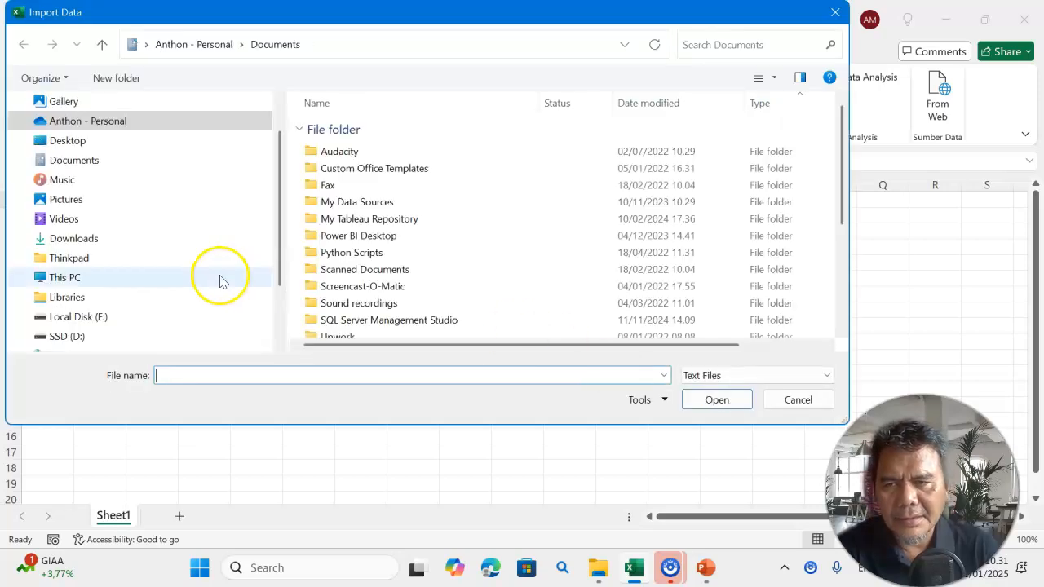
Browse on Local Disk (E:) to 1 Studi Kasus > Studi Kasus Excel > Power Query - Udemy Exercises > Studi Kasus PQ 2
scroll(157, 287, down, 1)
click(121, 259)
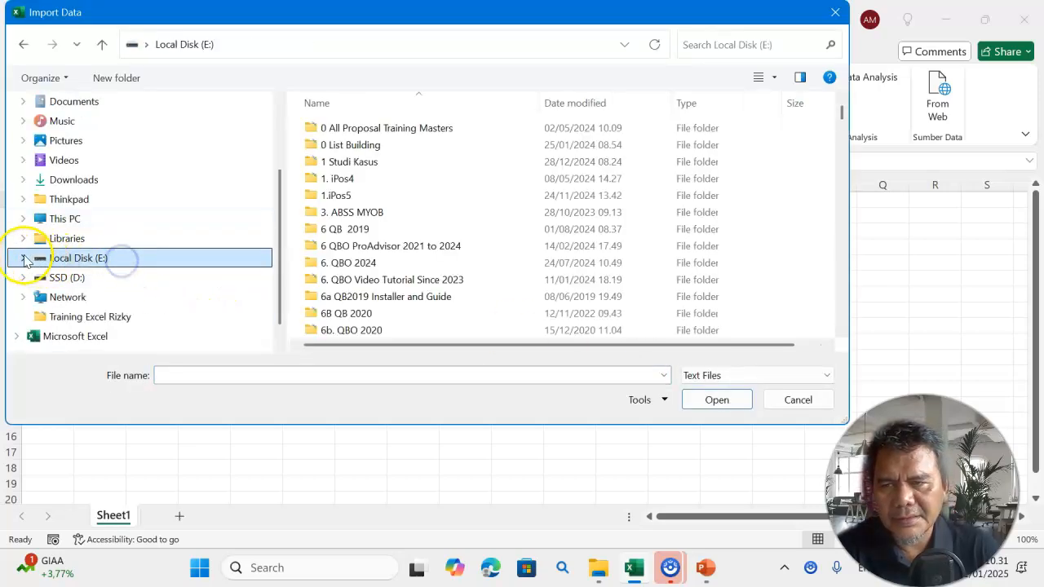
click(24, 258)
click(89, 160)
click(29, 160)
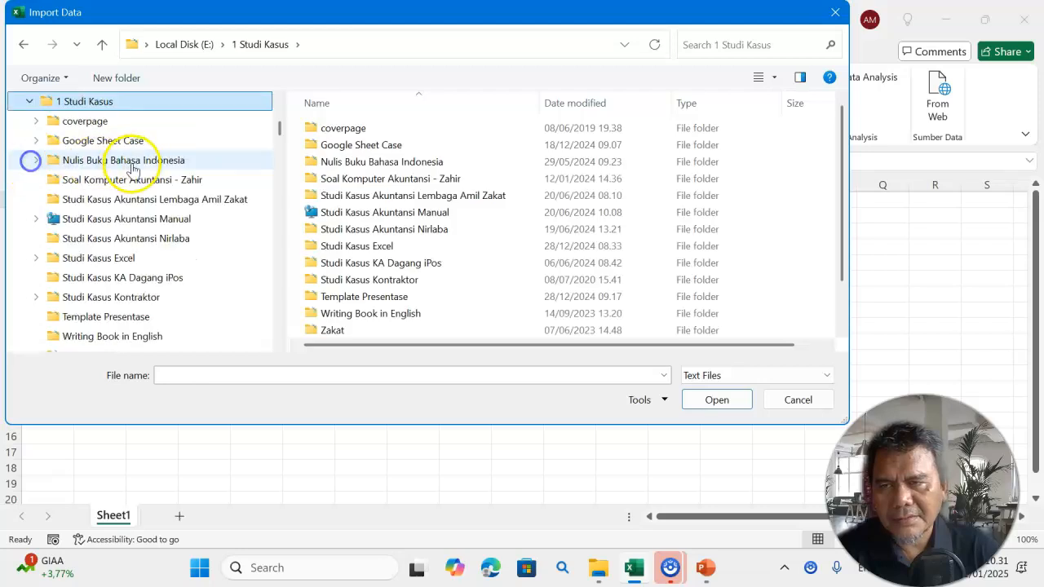
click(135, 259)
click(36, 258)
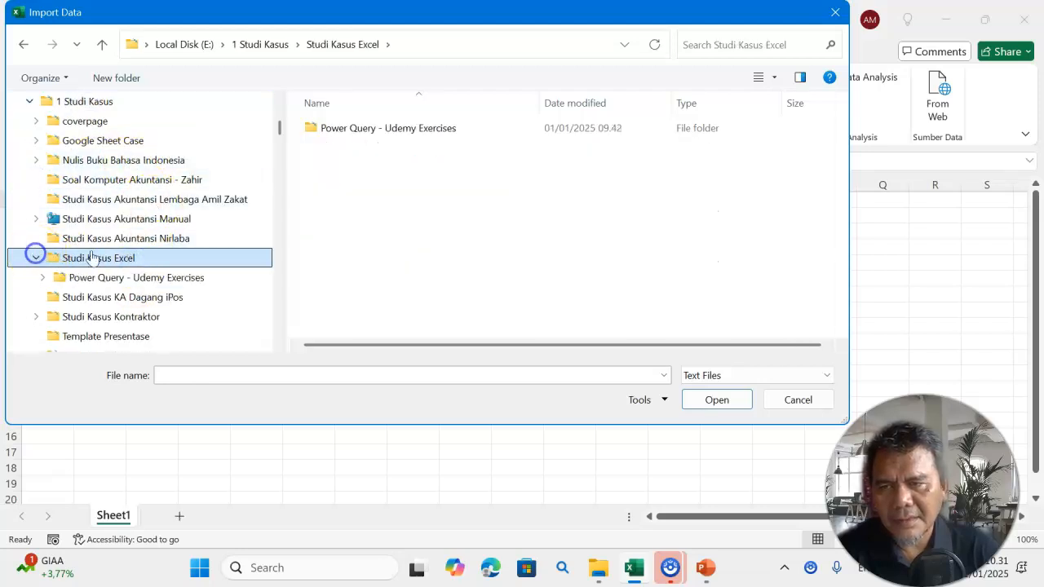
click(168, 277)
click(42, 277)
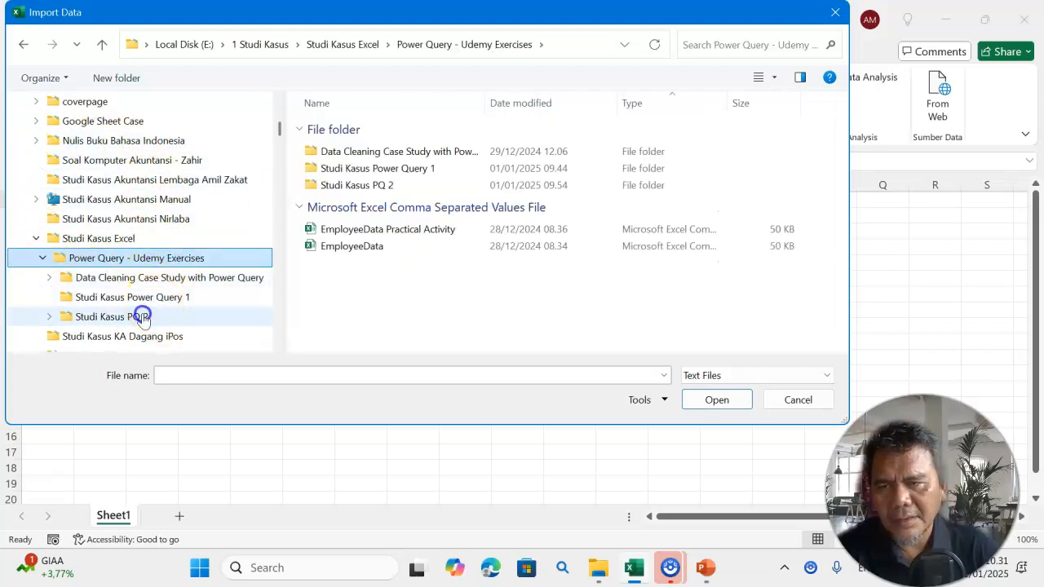
click(143, 317)
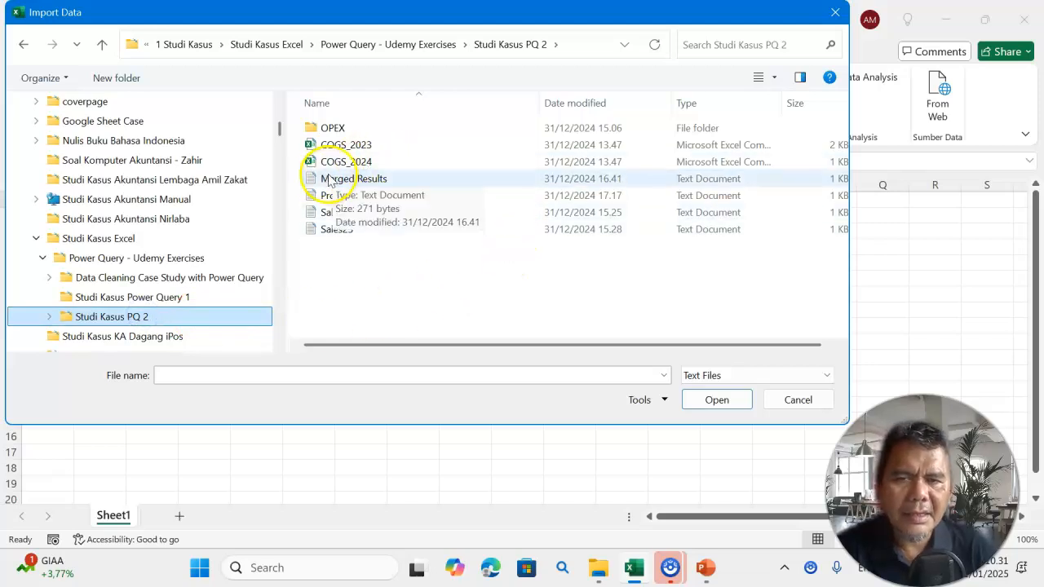
Import the Sales22 text file and open it for transformation in the Power Query Editor
click(385, 212)
click(714, 403)
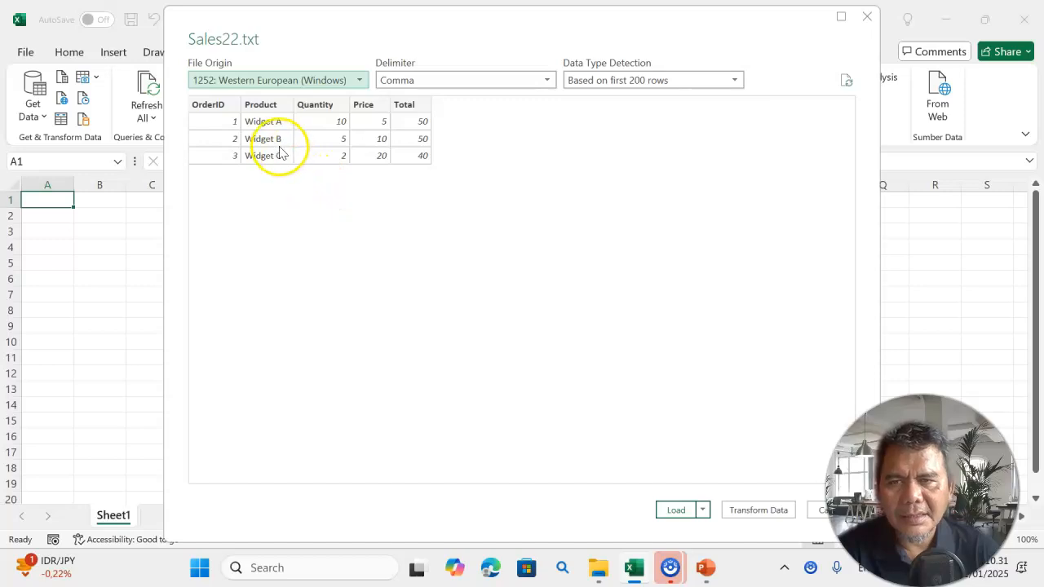
click(761, 512)
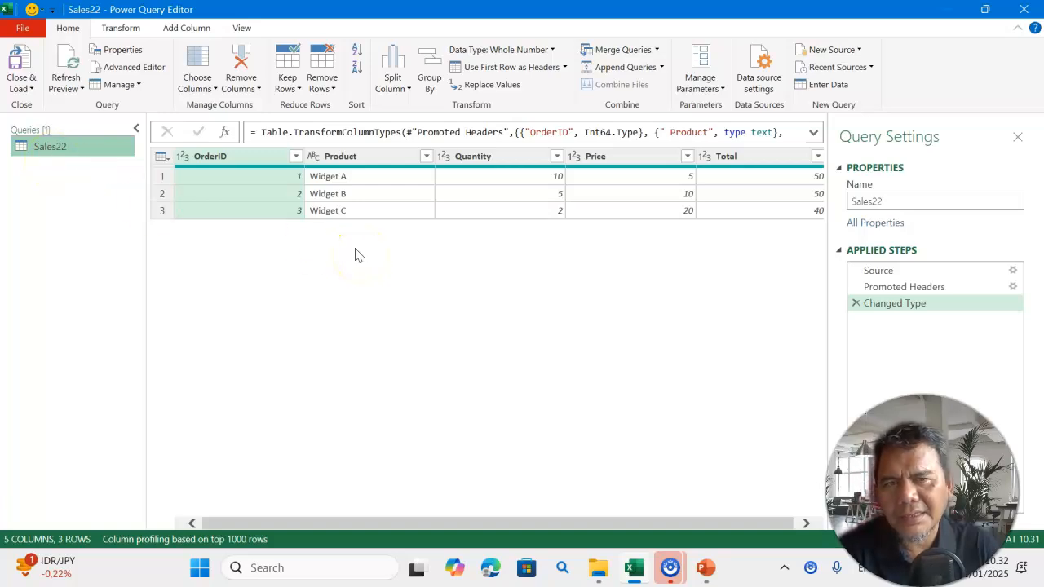
Add the Sales23 text file from the same folder as a second query, keeping the comma delimiter
click(861, 51)
mouse_move(841, 68)
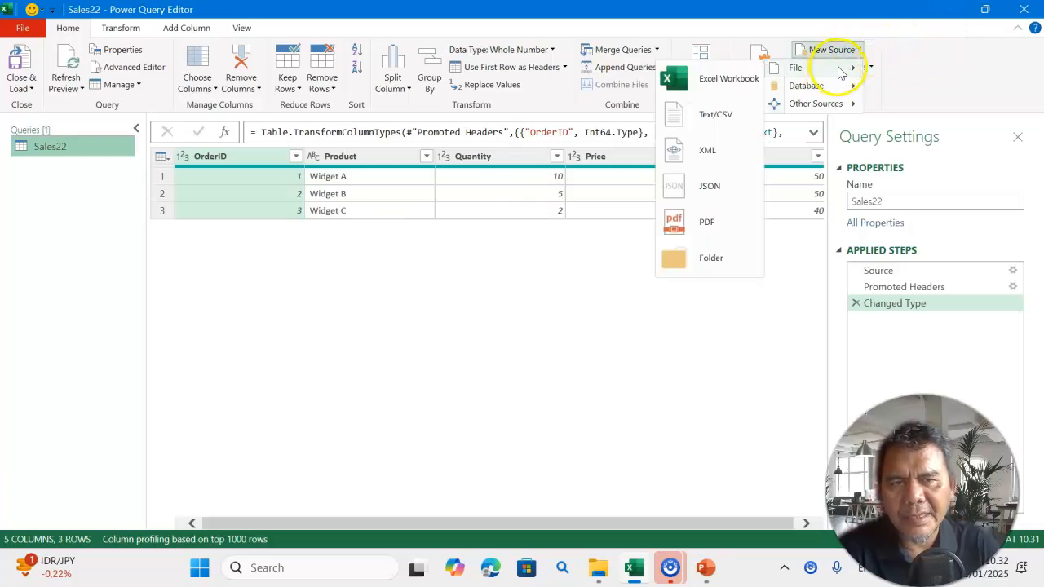
click(706, 114)
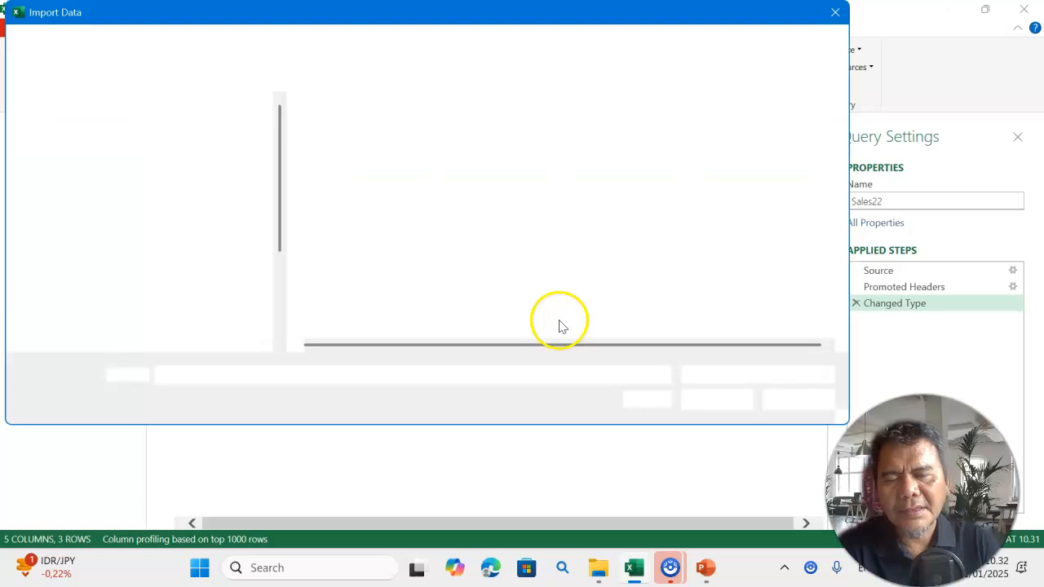
click(383, 231)
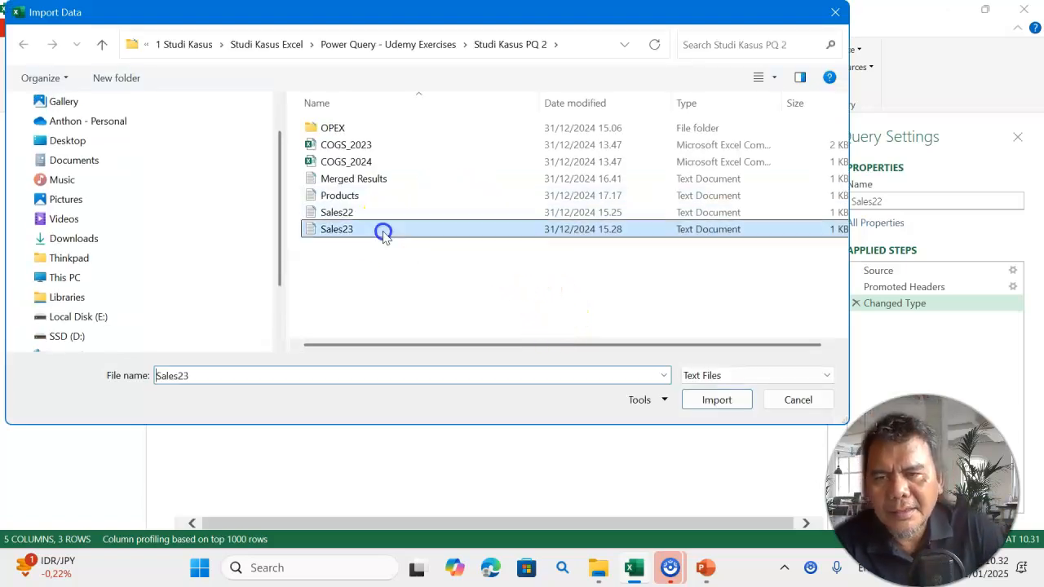
click(708, 404)
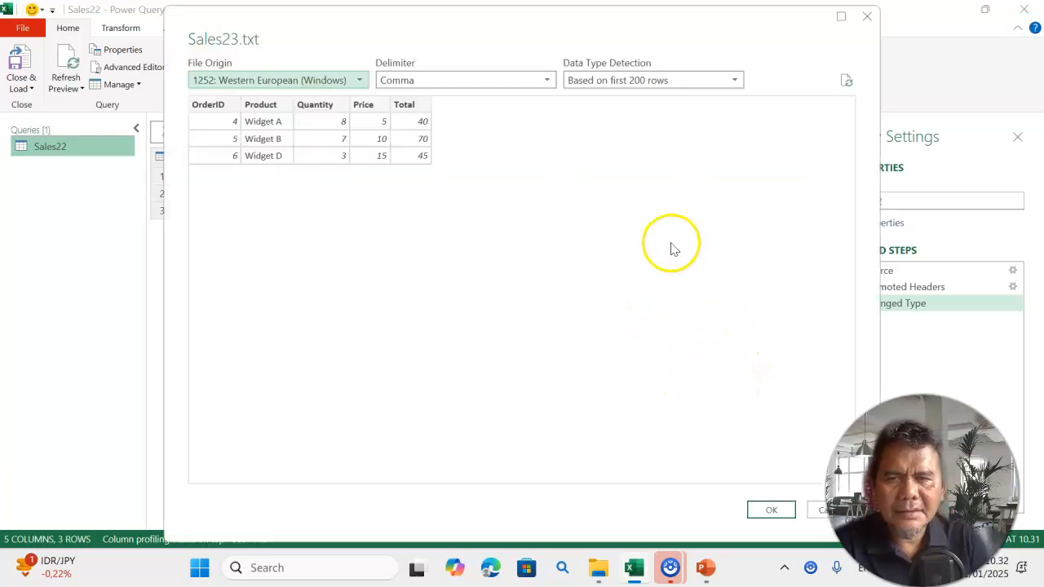
click(772, 510)
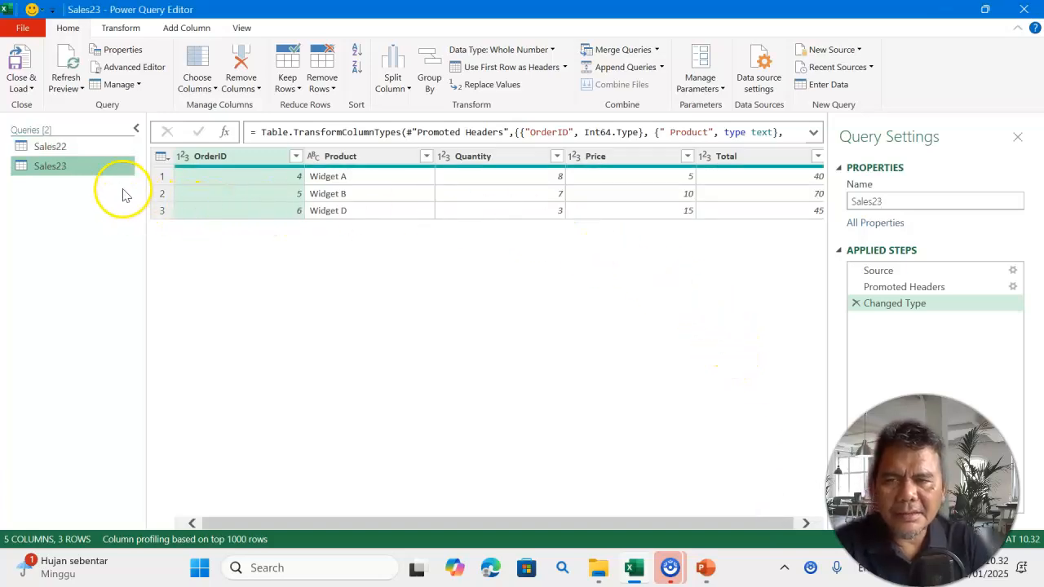
Compare the rows of the Sales22 and Sales23 queries and return to Sales22
click(63, 147)
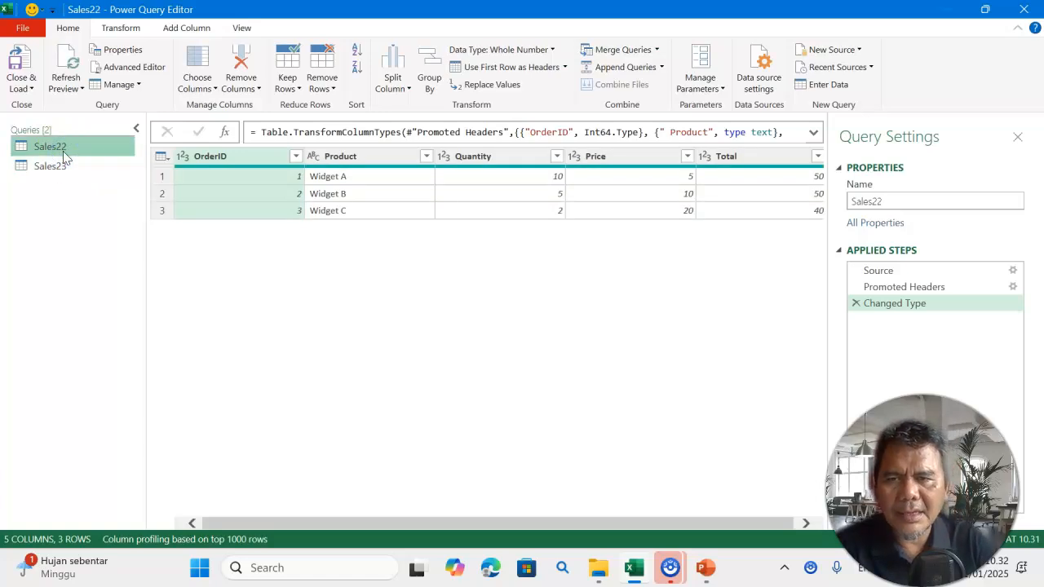
click(68, 168)
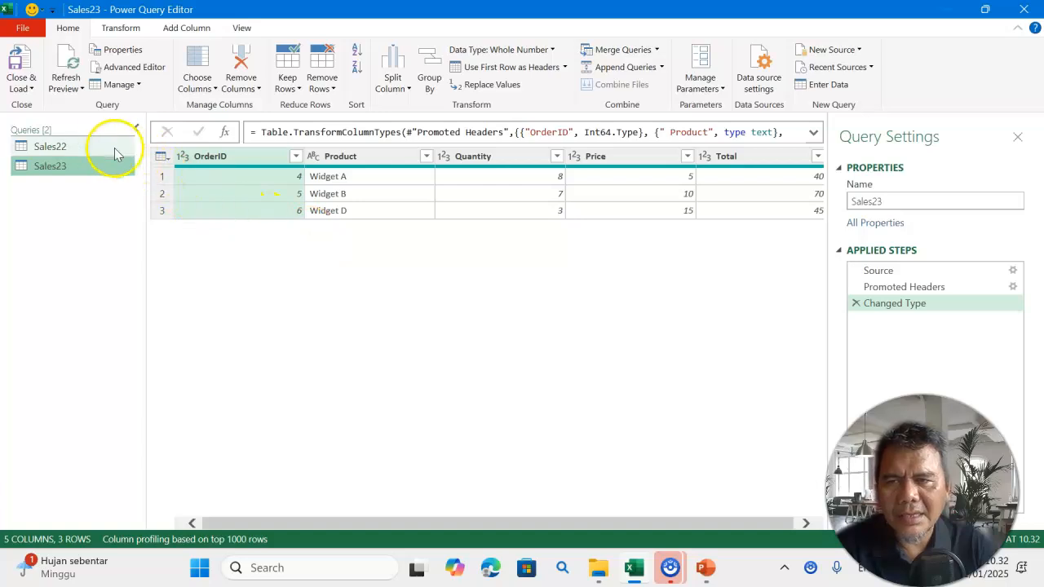
click(95, 146)
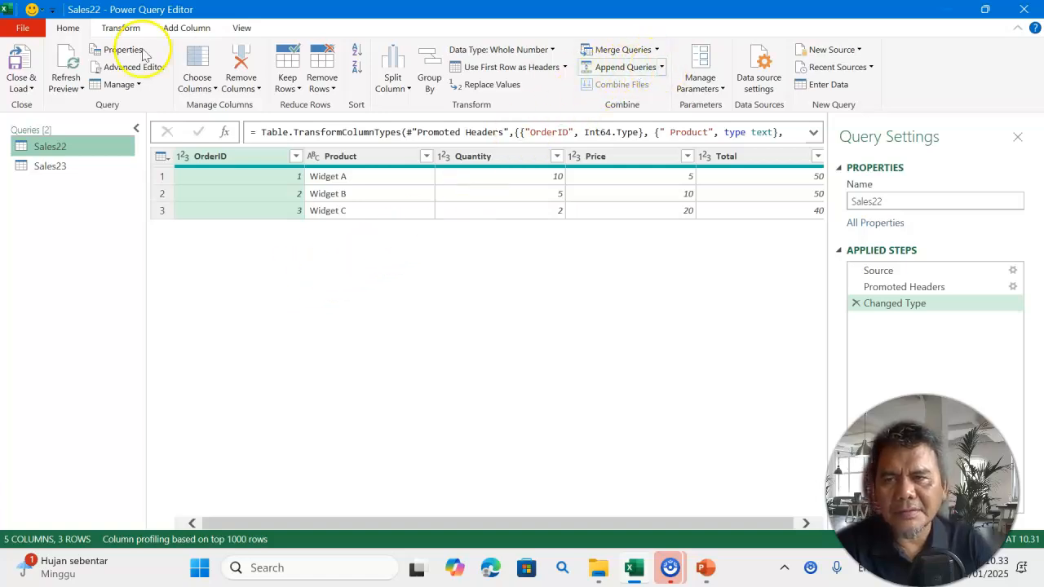
mouse_move(47, 144)
mouse_down()
mouse_move(57, 151)
mouse_move(46, 152)
mouse_up()
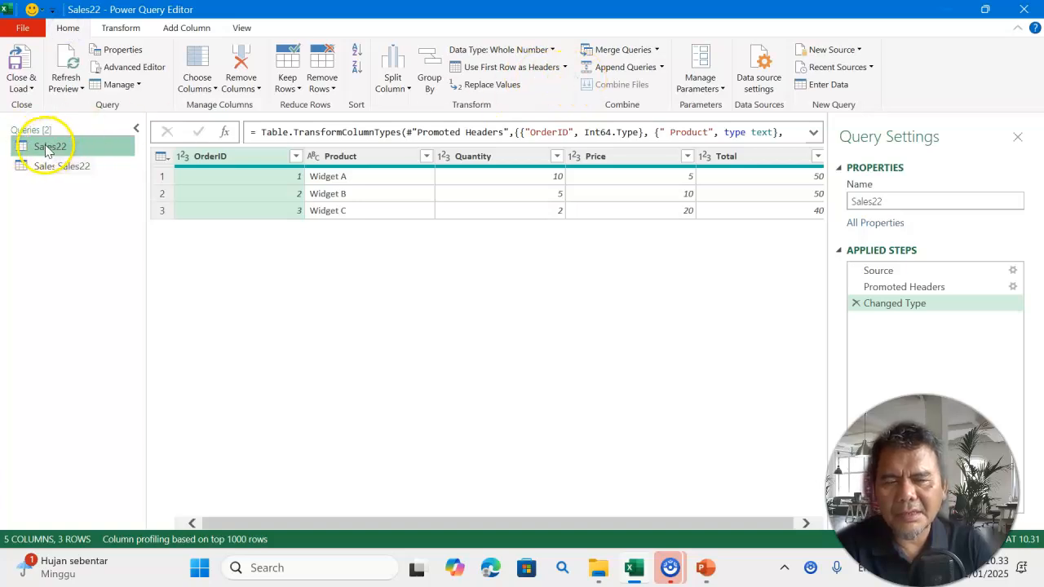
drag(51, 153, 52, 155)
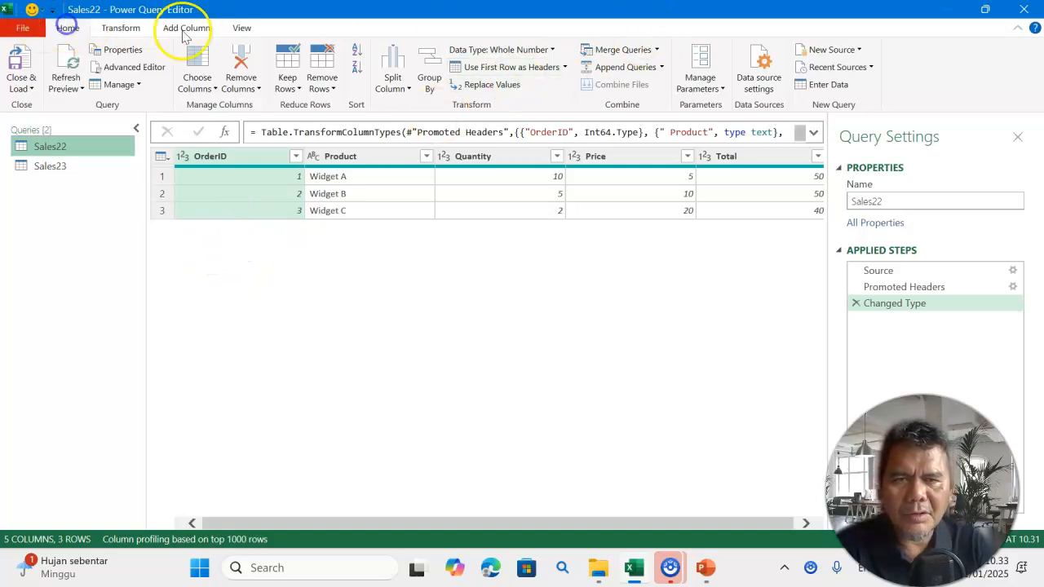
Append the Sales23 table to the current Sales22 query using the Two tables option
click(664, 71)
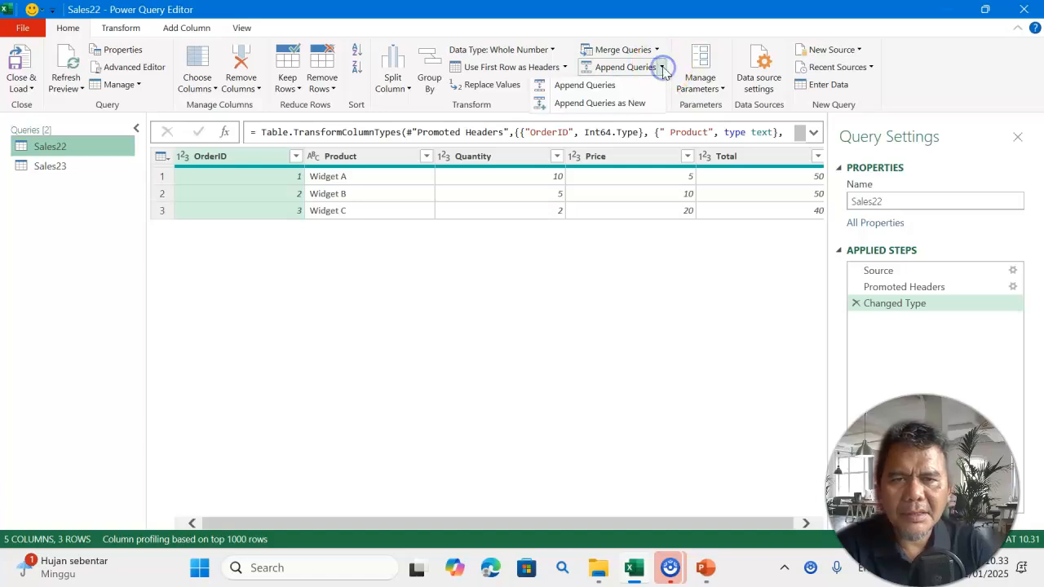
click(601, 86)
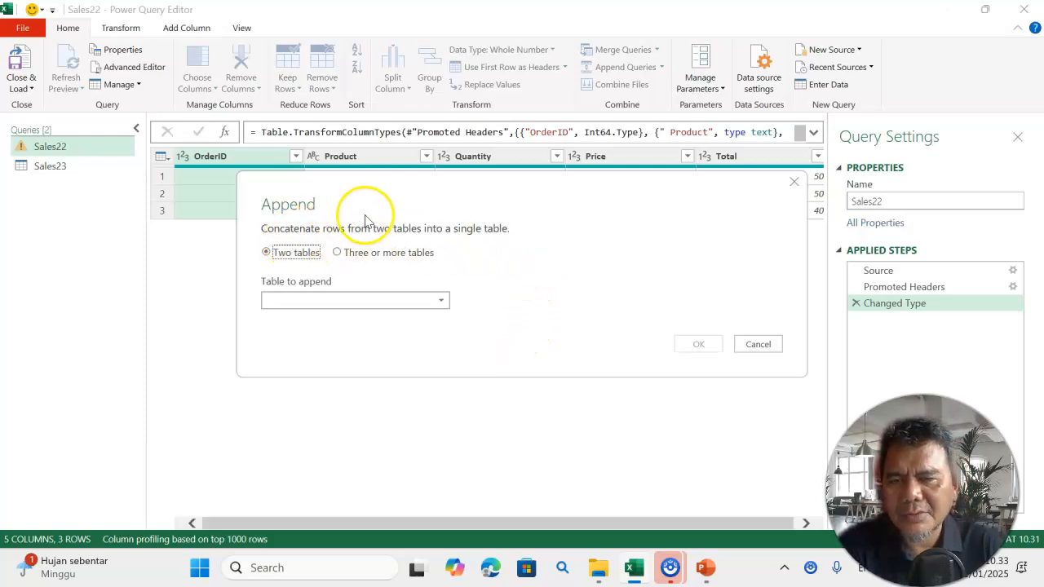
click(337, 253)
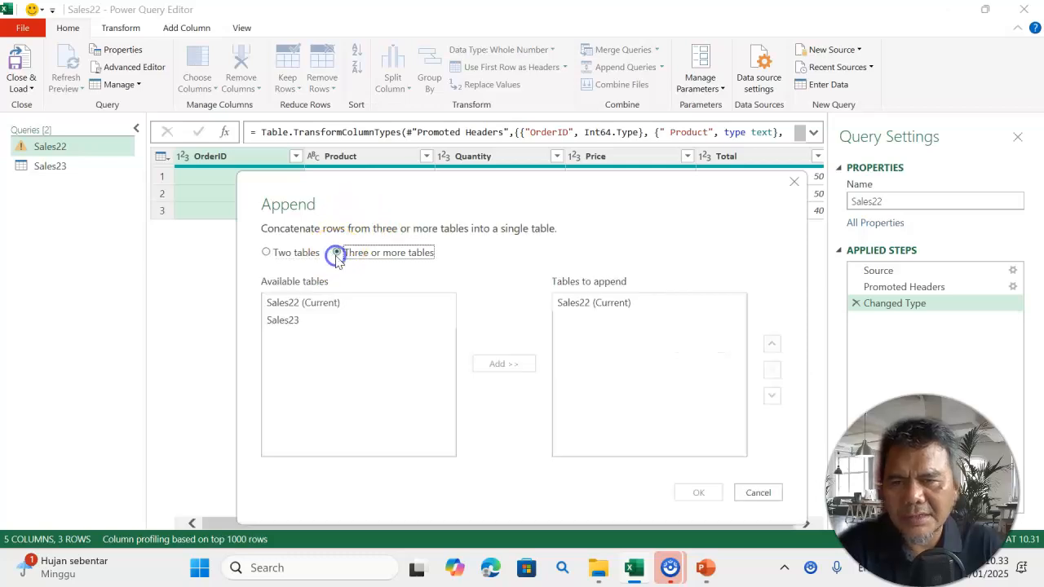
click(268, 255)
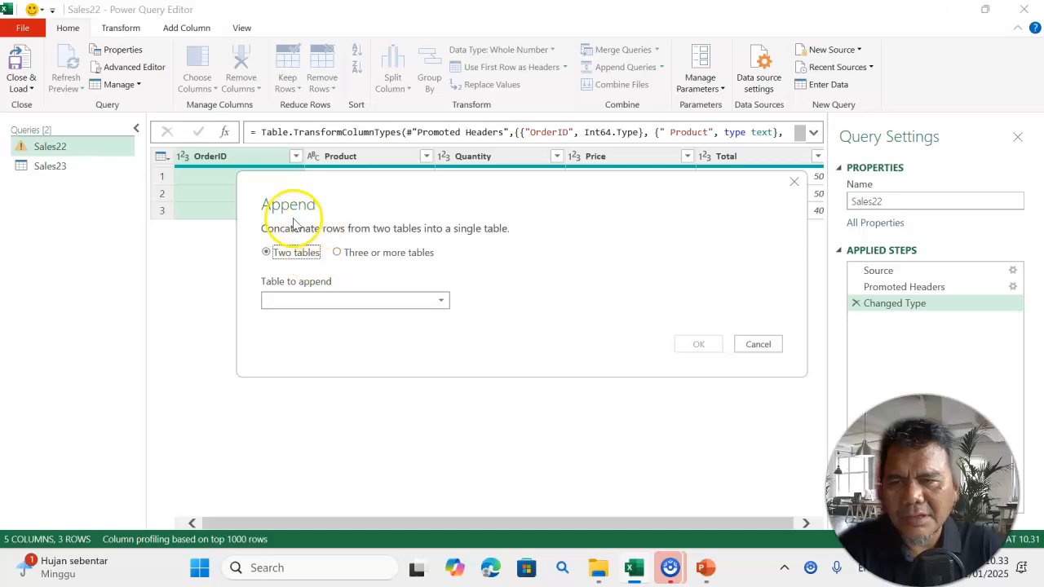
click(435, 301)
click(286, 336)
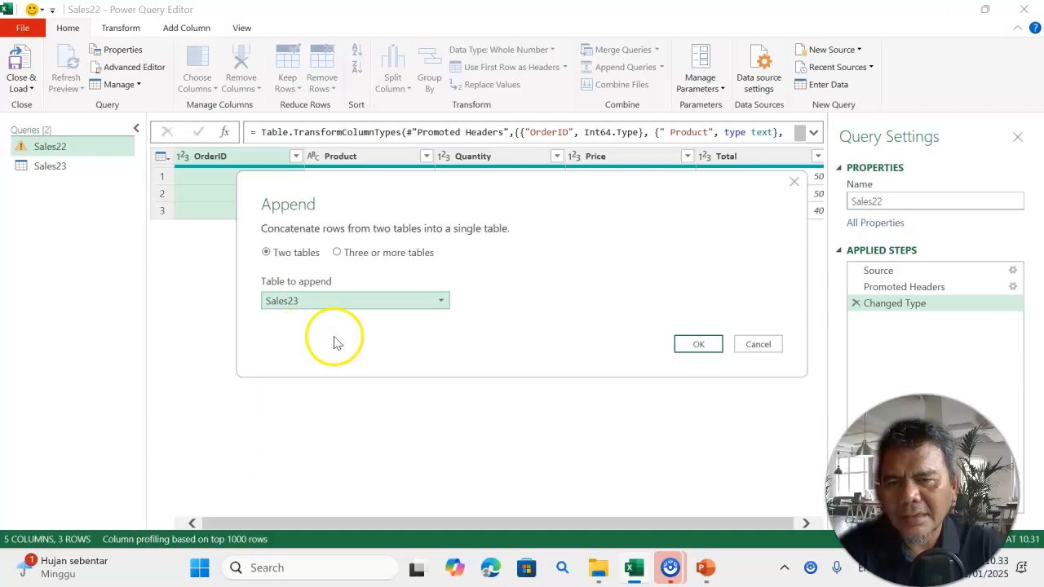
click(696, 344)
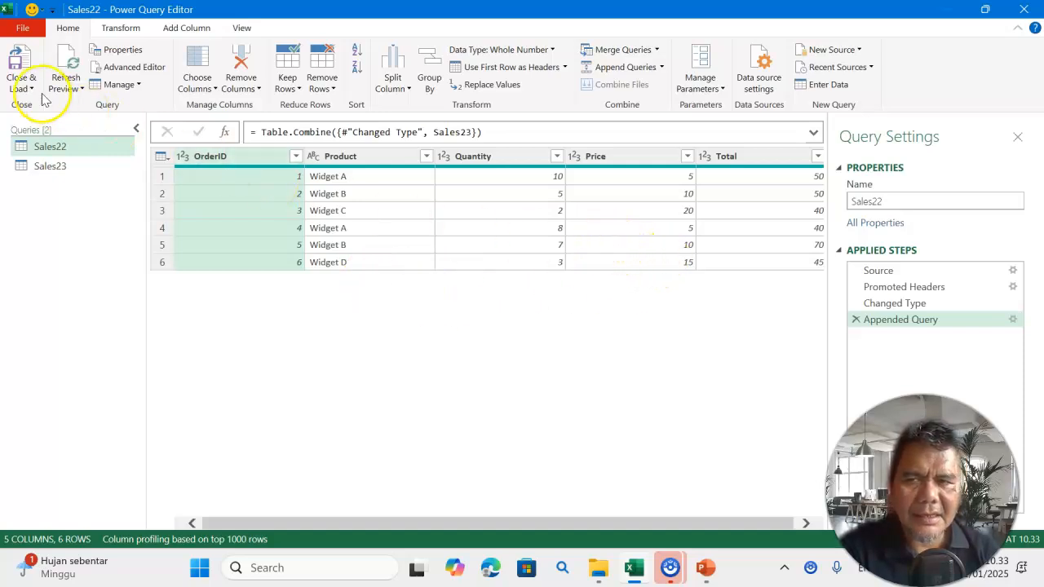
Close the query editor, load both queries into the workbook, and show the combined Sales22 table
click(19, 69)
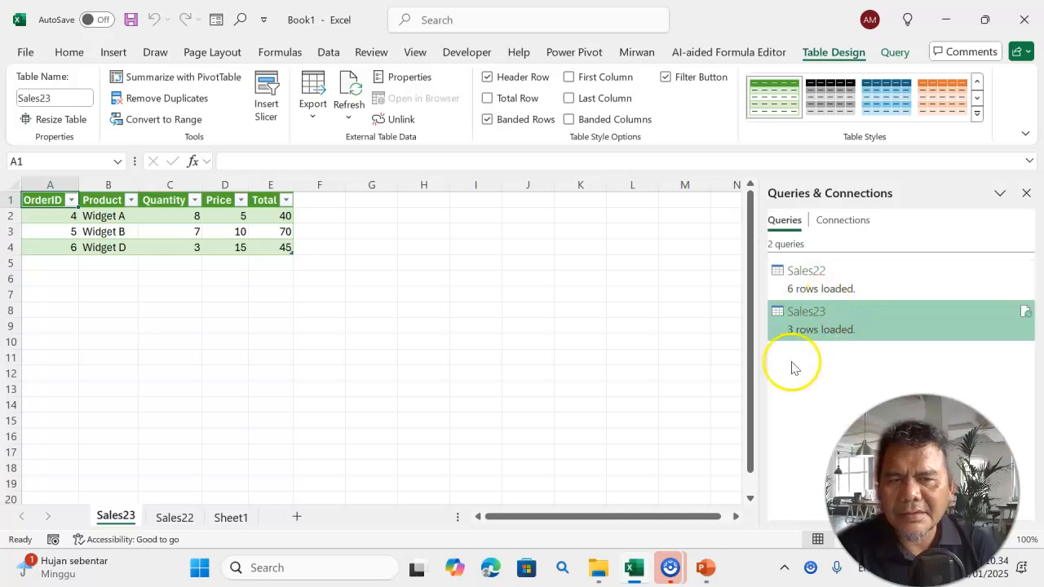
click(826, 287)
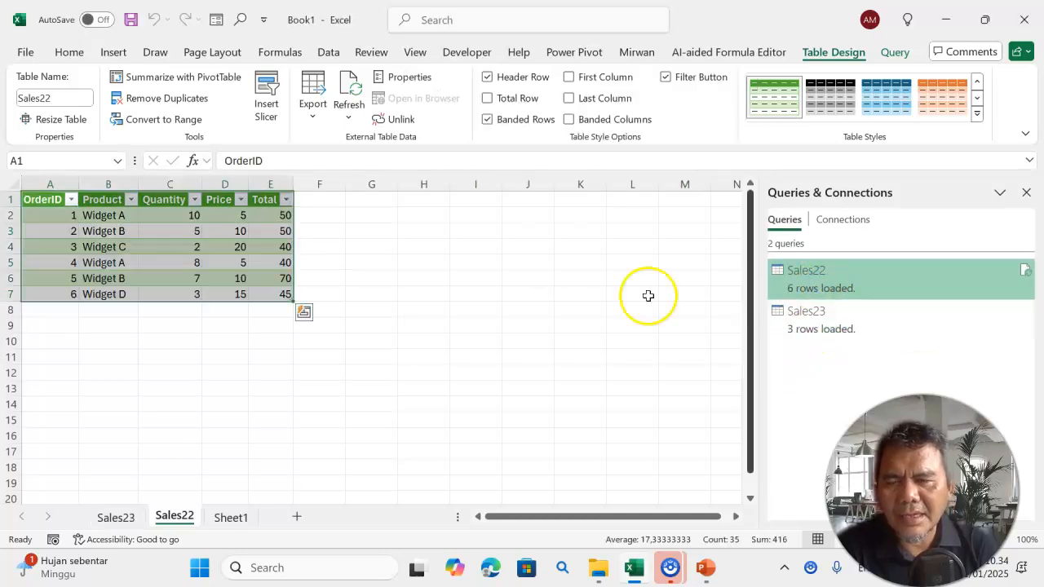
click(441, 257)
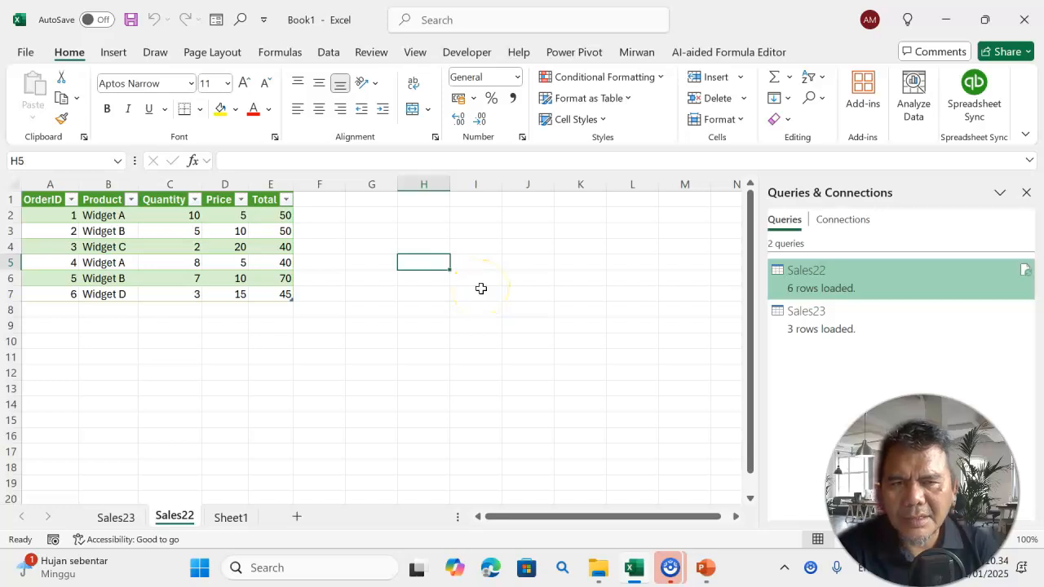
Close the workbook without saving it, leave the slide show, and start a new blank Excel workbook
click(1038, 24)
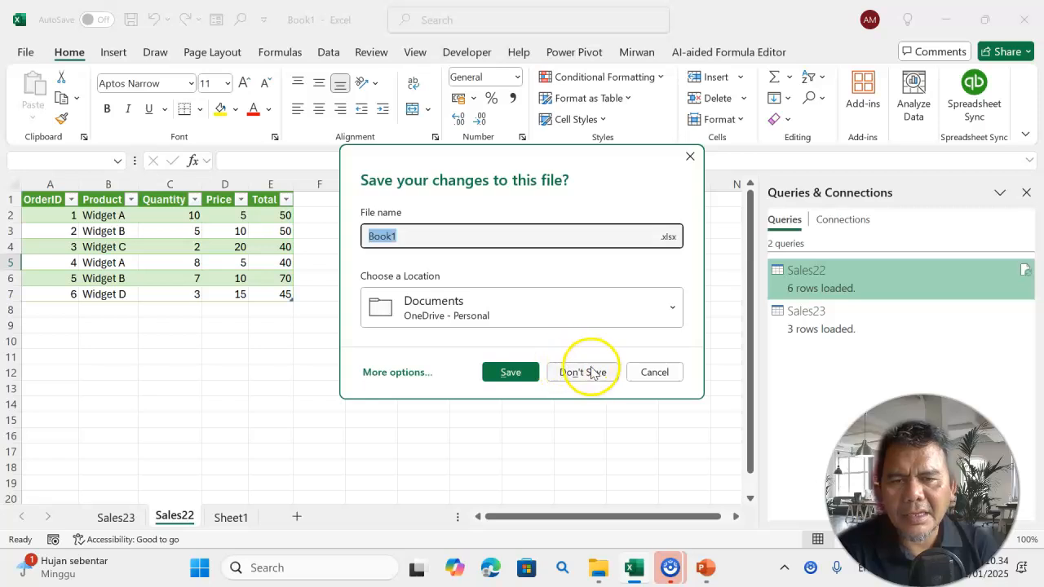
click(592, 372)
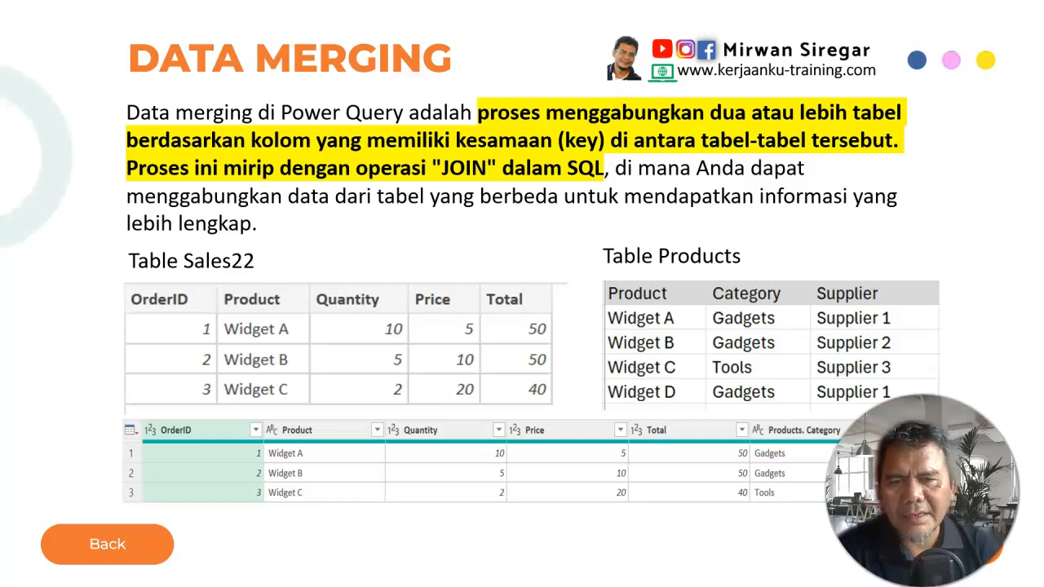
key(alt+Tab)
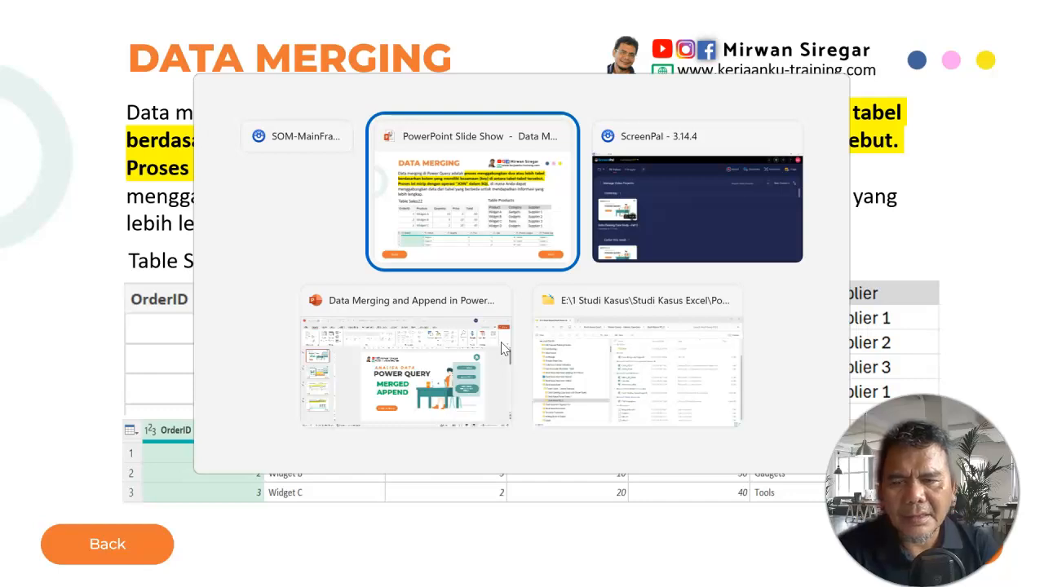
click(504, 350)
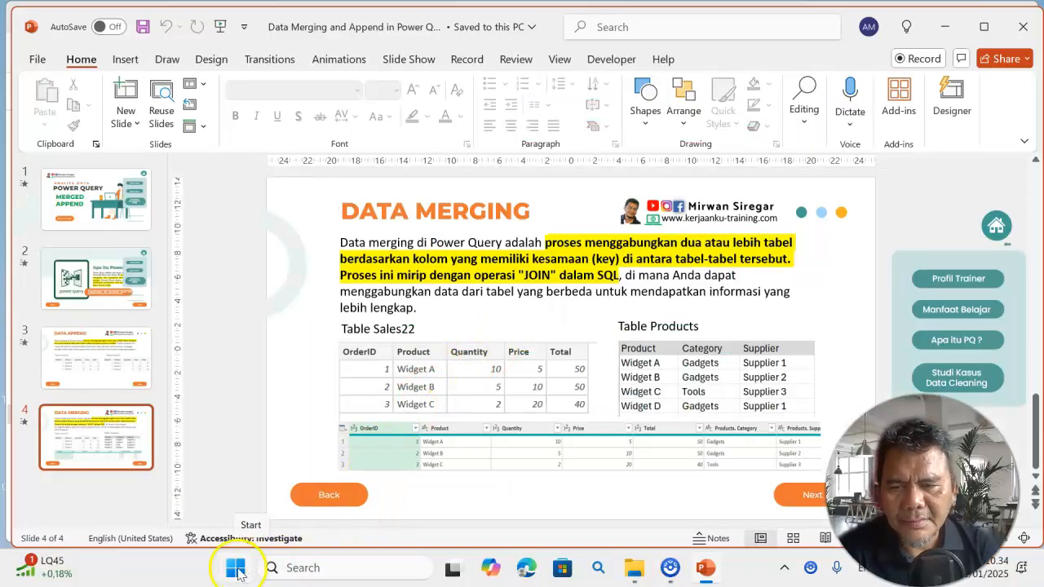
click(235, 568)
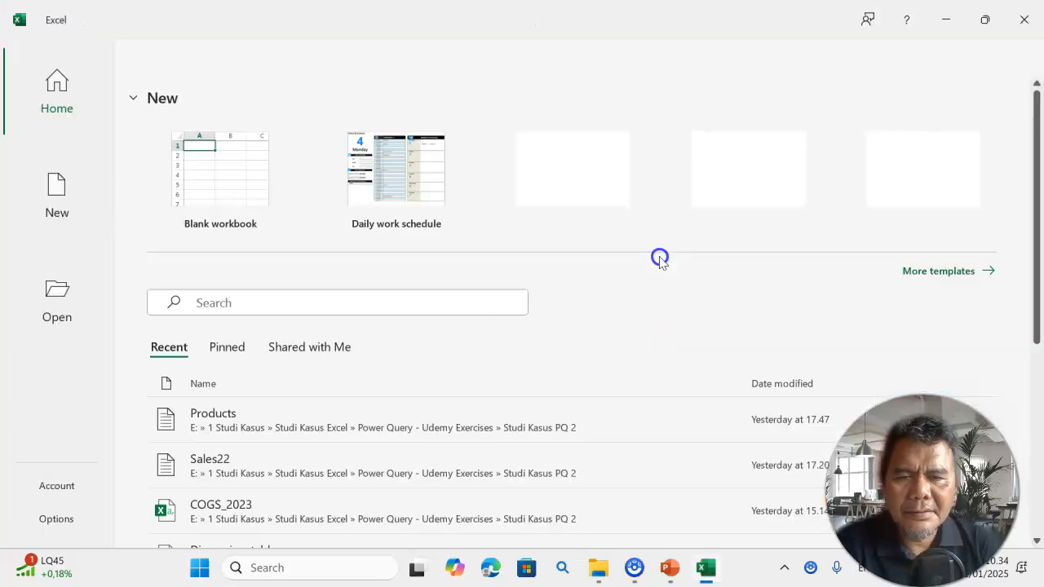
click(235, 181)
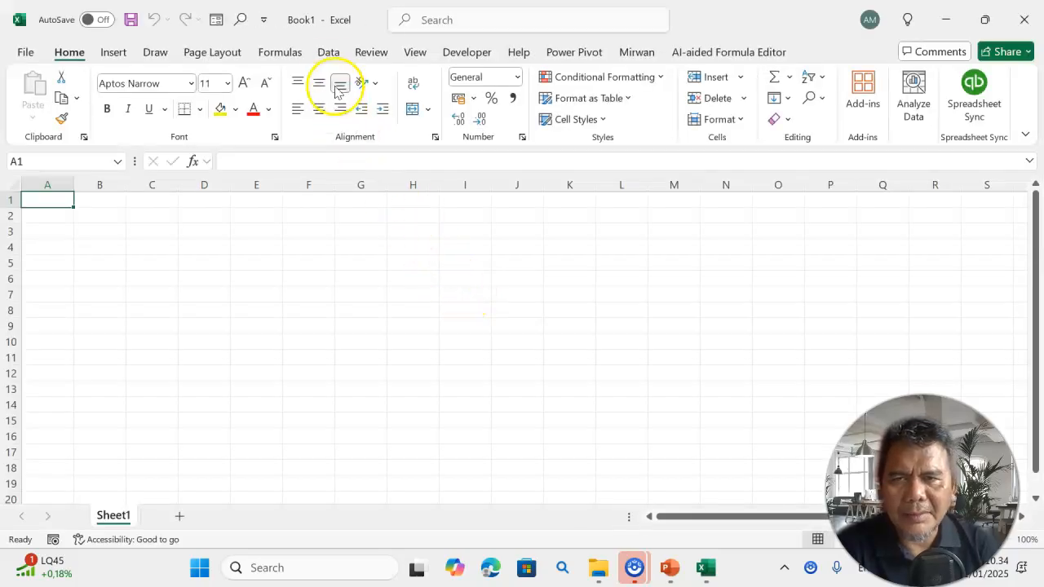
Launch the Power Query Editor from the blank workbook without importing any data
click(329, 52)
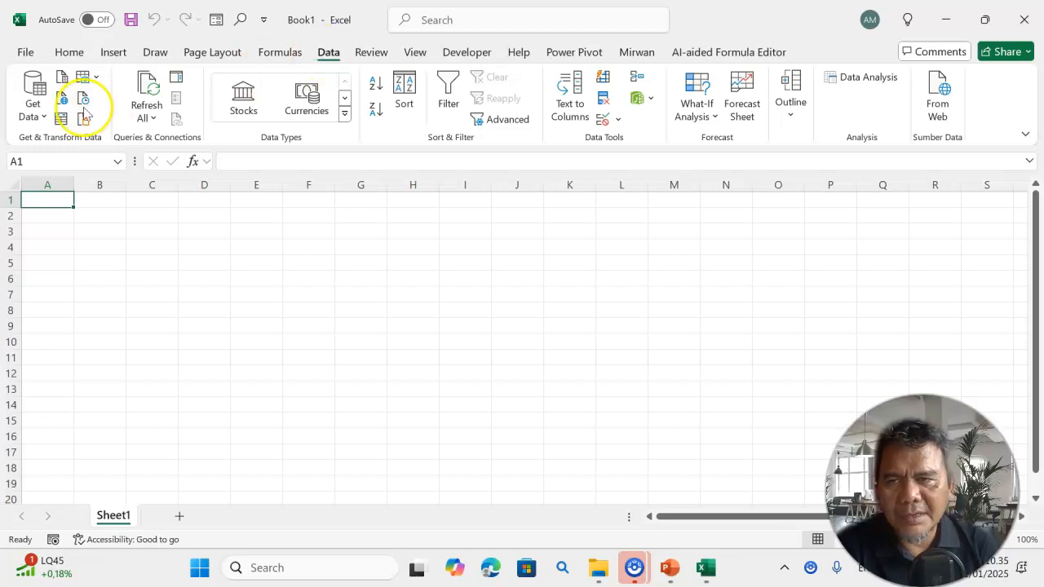
click(29, 112)
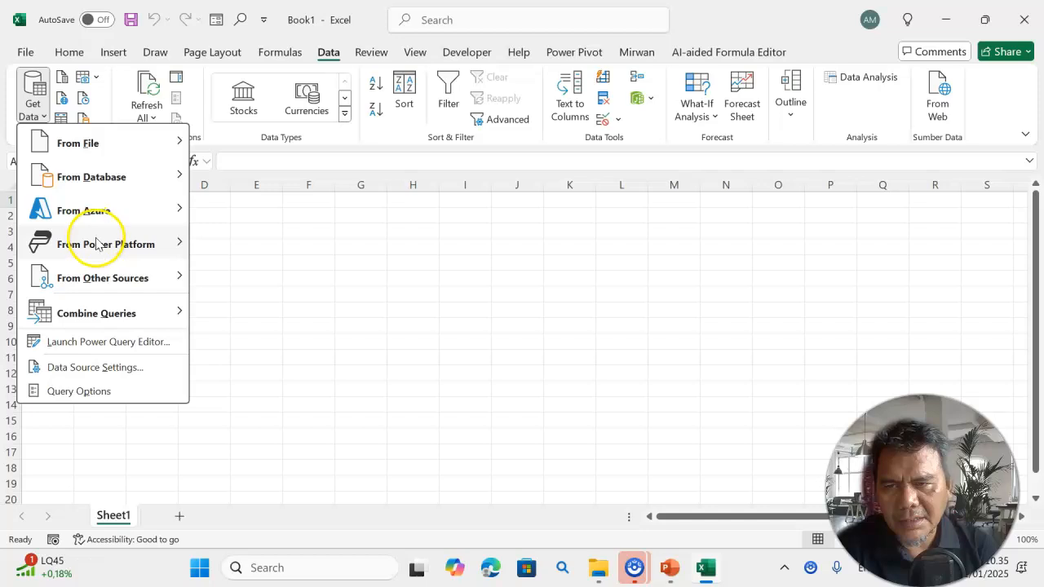
click(112, 345)
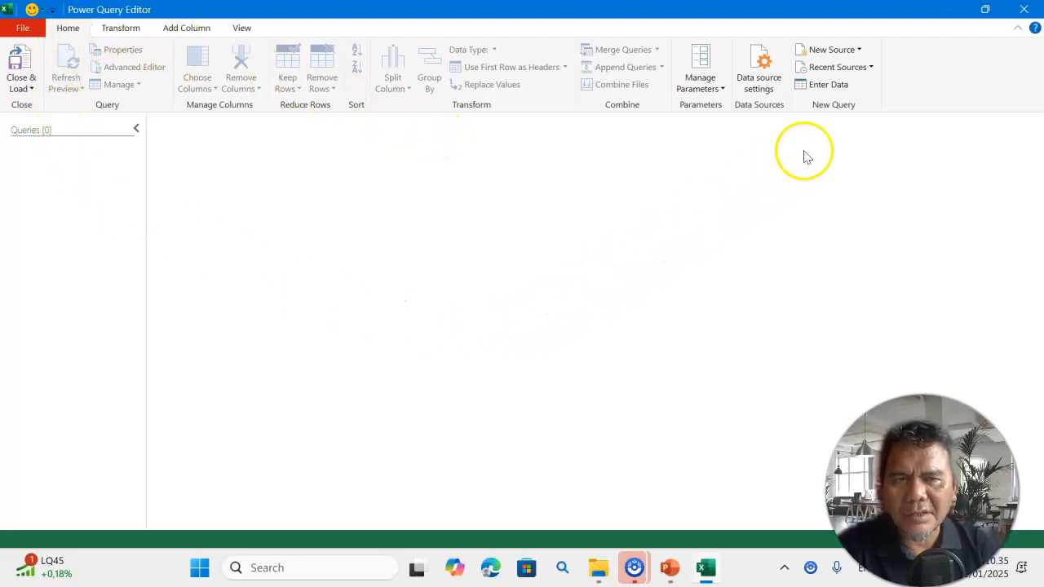
Start a new text file import and browse to E:, 1 Studi Kasus, Studi Kasus Excel, Power Query - Udemy Exercises, Studi Kasus PQ 2
click(861, 51)
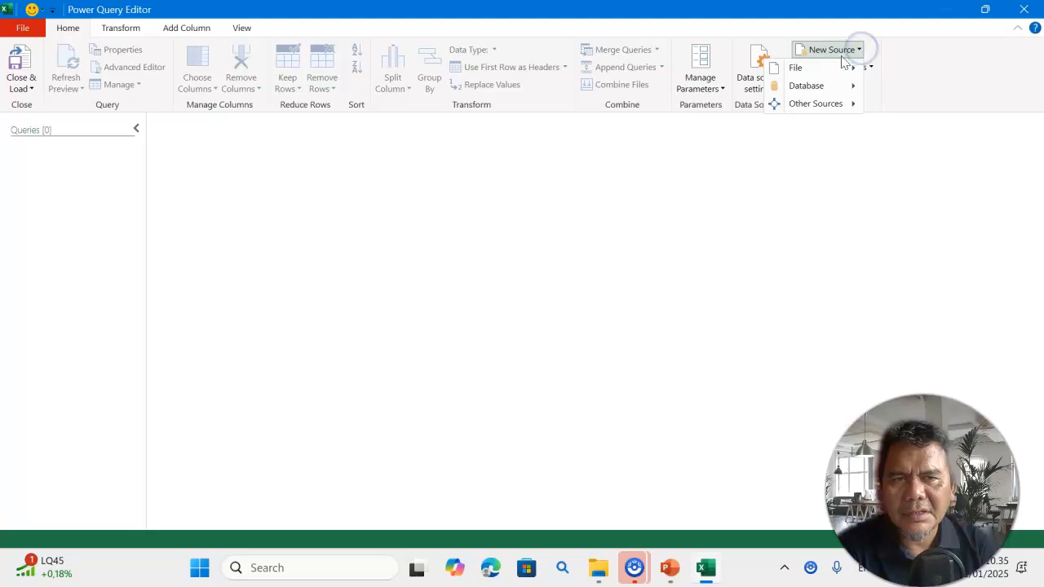
click(834, 69)
click(718, 114)
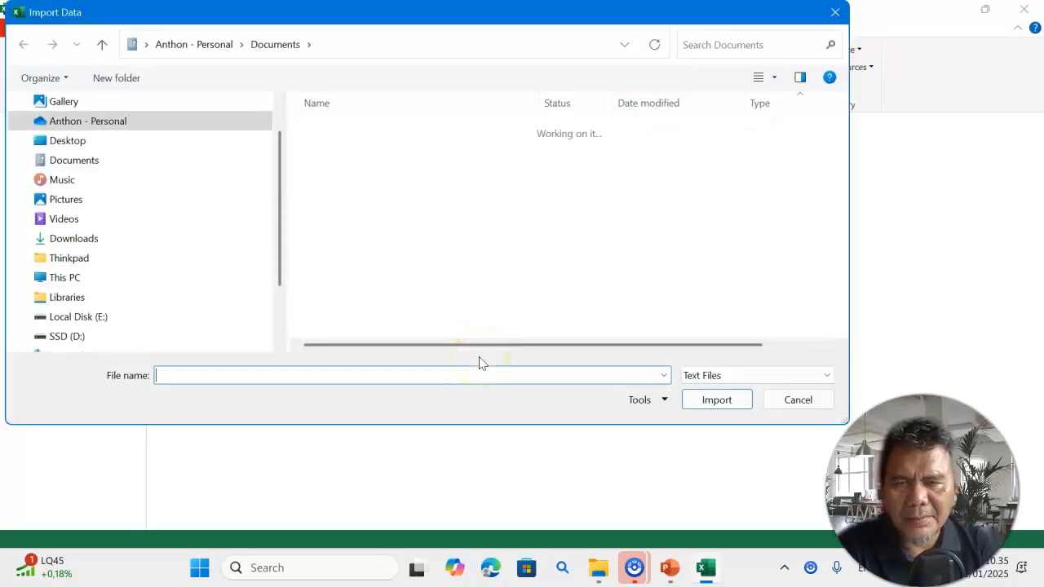
scroll(139, 275, down, 1)
click(122, 260)
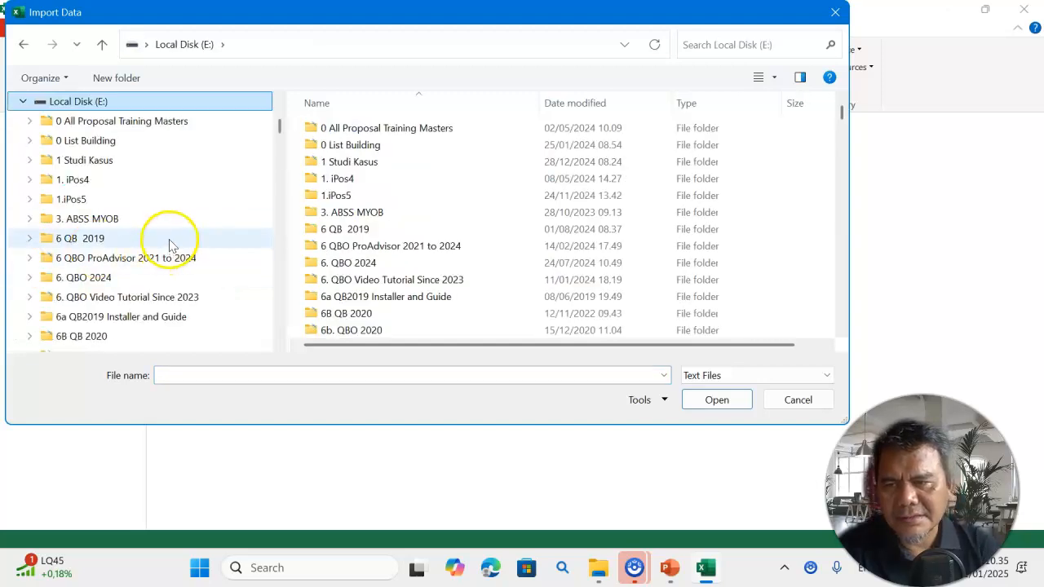
click(149, 161)
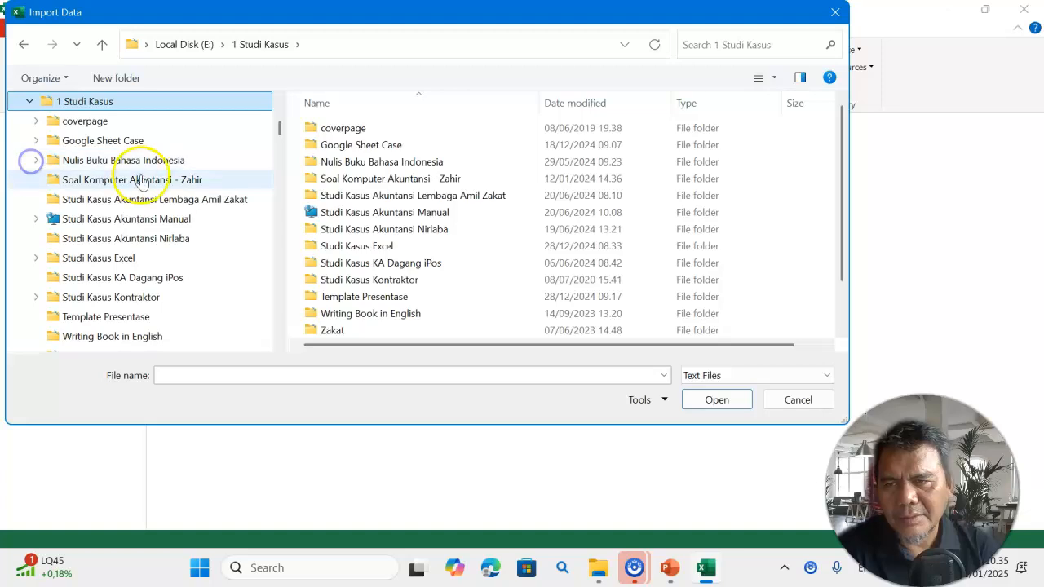
click(168, 257)
click(36, 258)
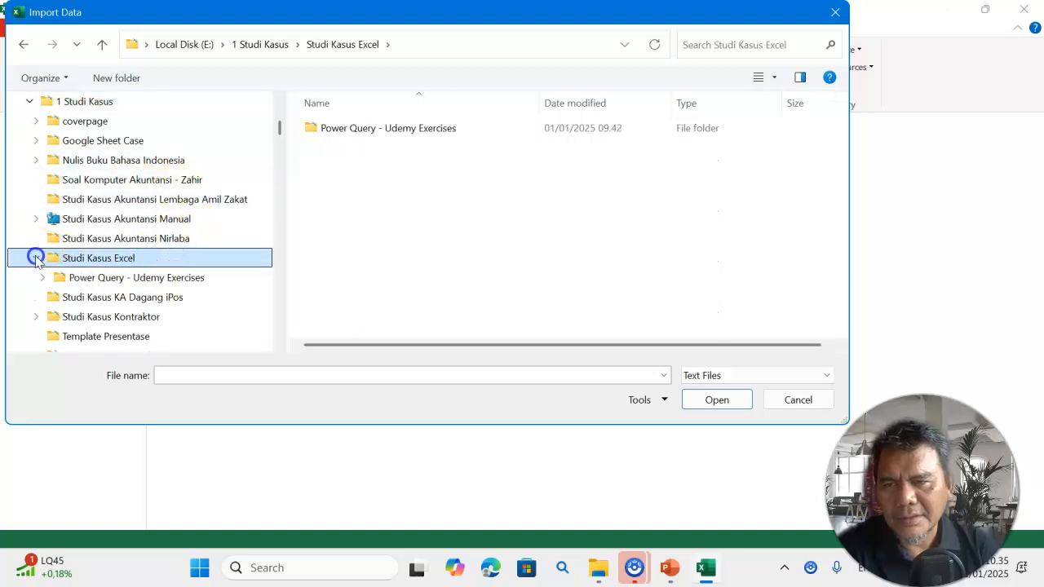
click(155, 277)
click(42, 277)
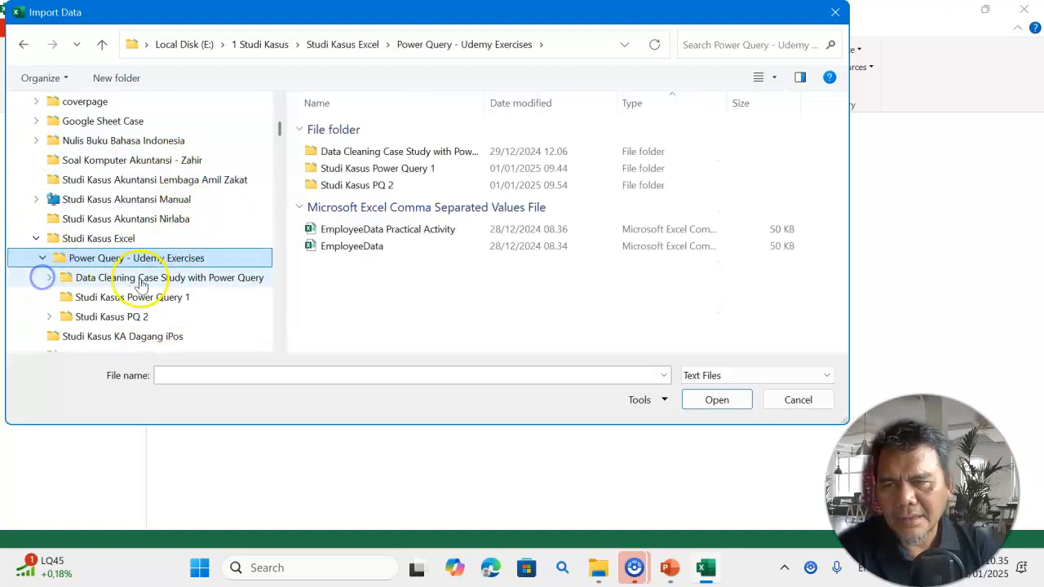
click(134, 317)
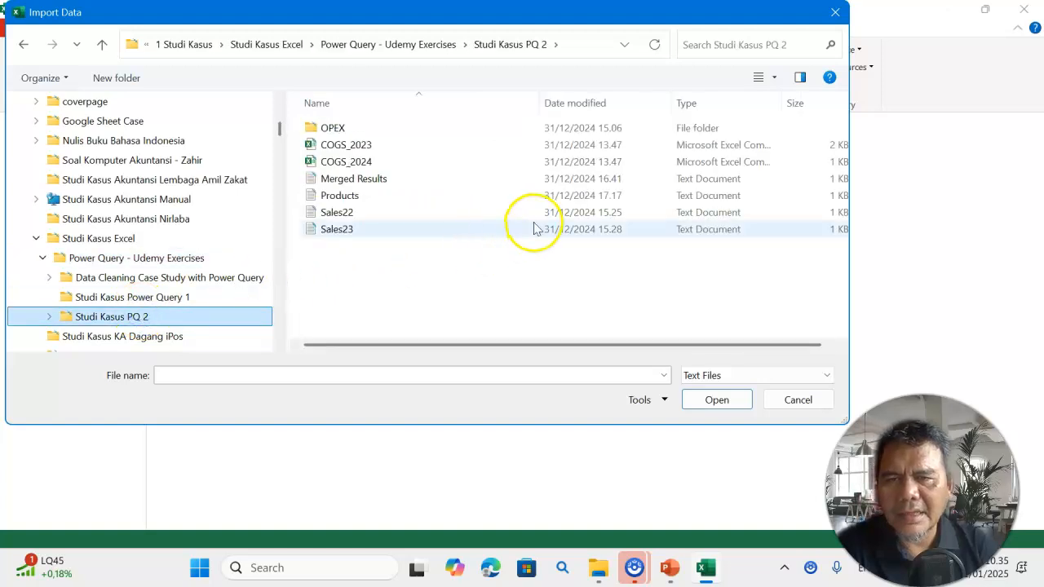
Import the Sales22 text file as a new query, accepting the previewed import settings
click(408, 213)
click(716, 400)
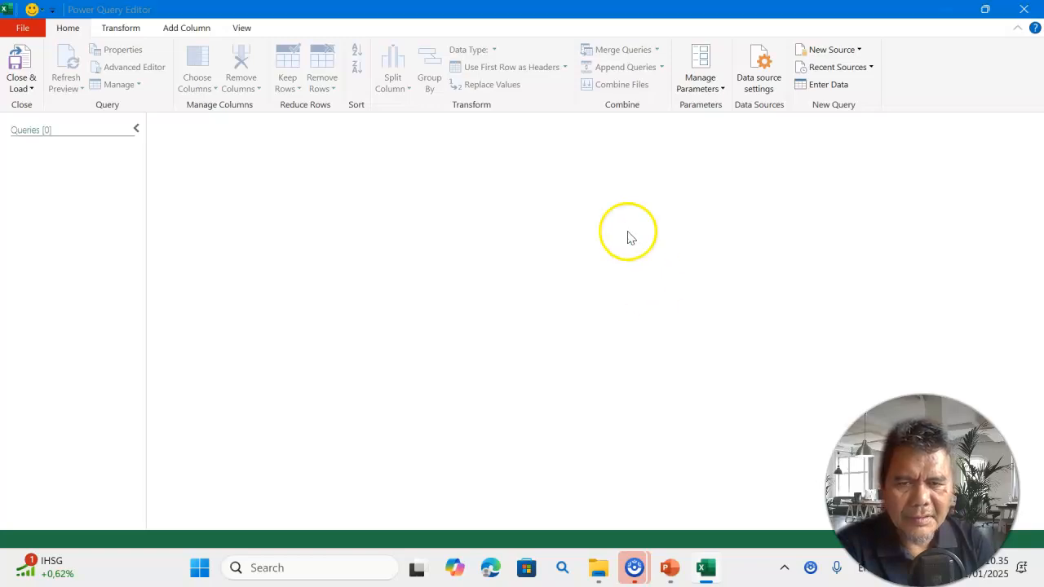
click(772, 509)
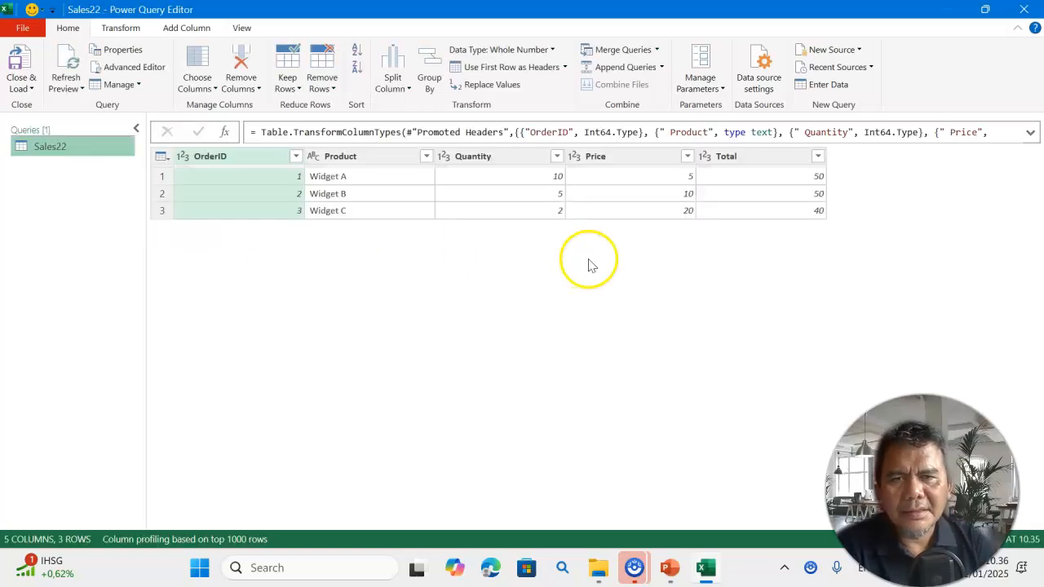
Import the Products text file from the same folder as a second query, keeping the Comma delimiter
click(859, 50)
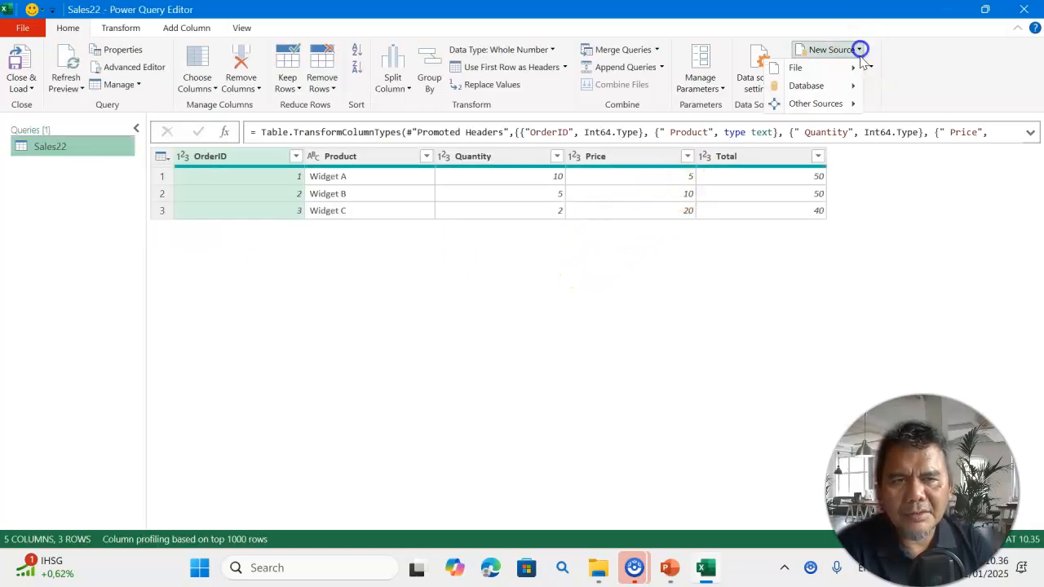
mouse_move(848, 67)
click(720, 114)
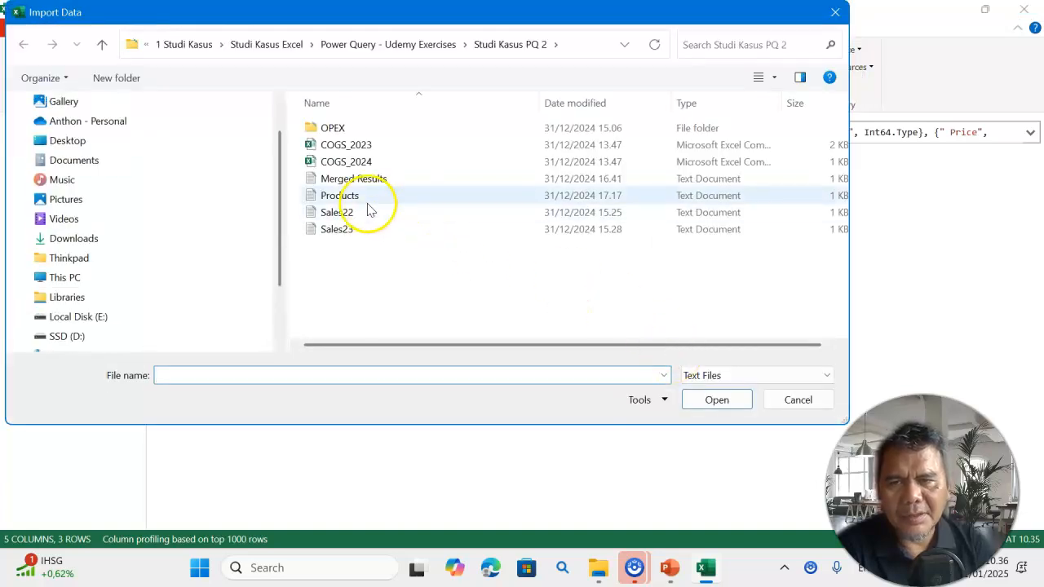
click(351, 197)
click(716, 401)
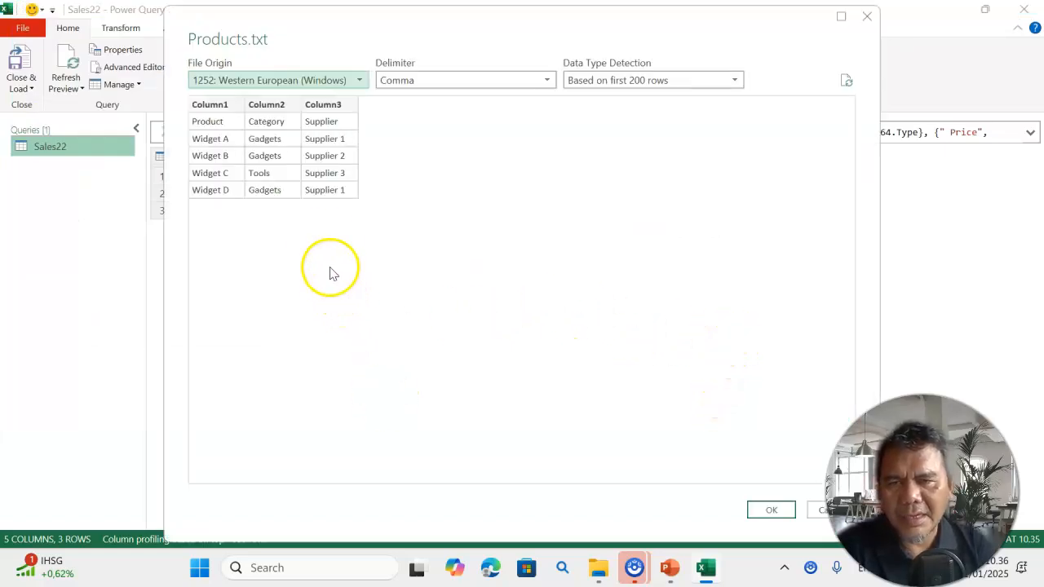
click(767, 509)
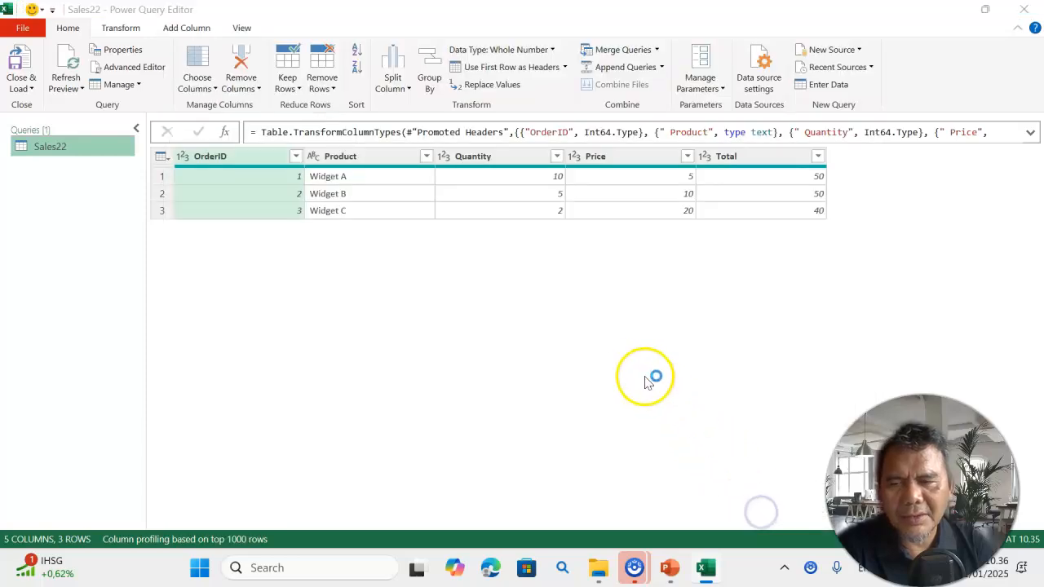
Compare the Sales22 and Products queries, and use the first row of Products as its column headers
click(82, 147)
click(80, 167)
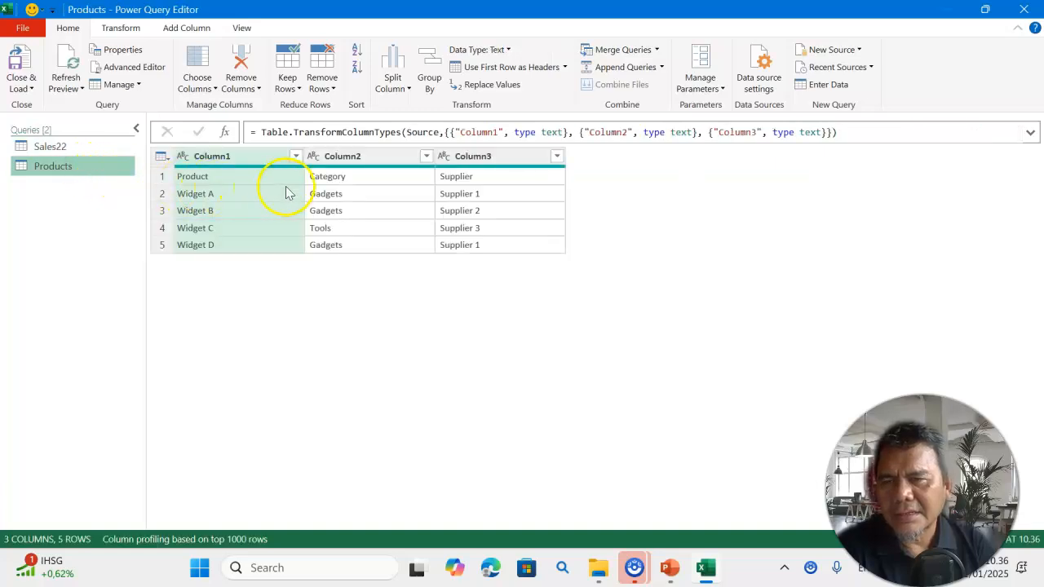
click(93, 147)
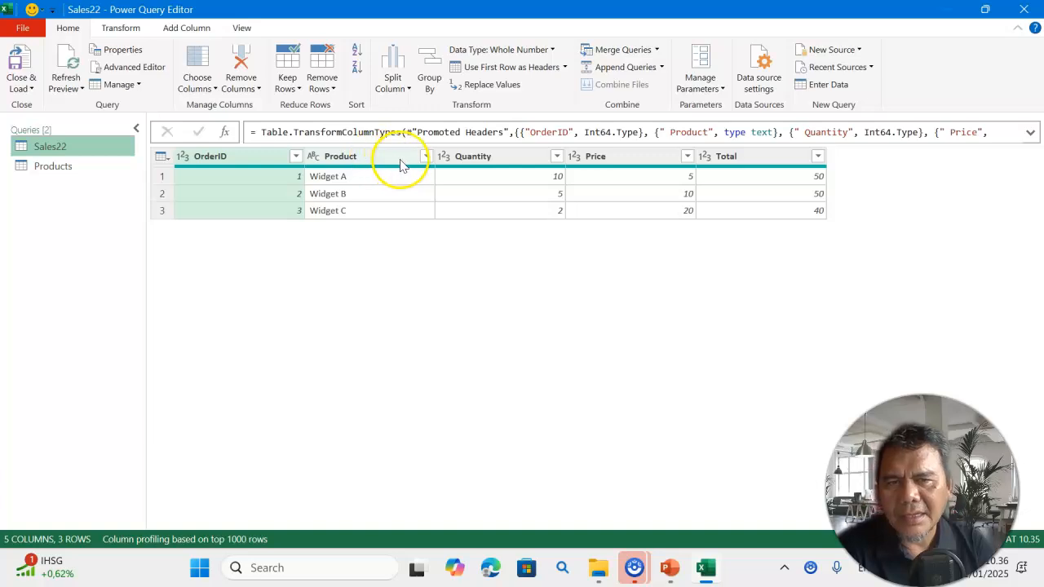
click(72, 166)
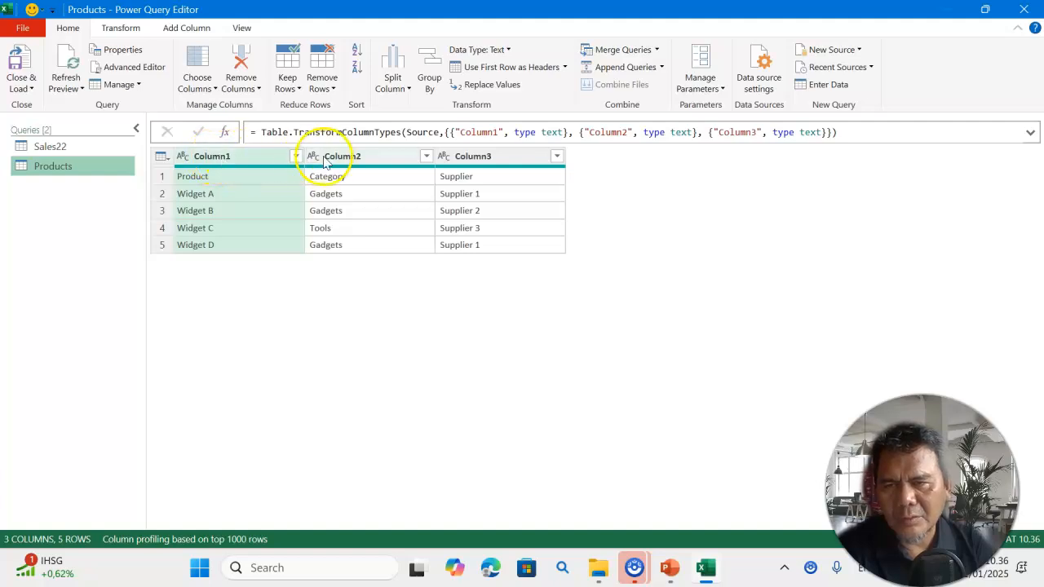
click(268, 181)
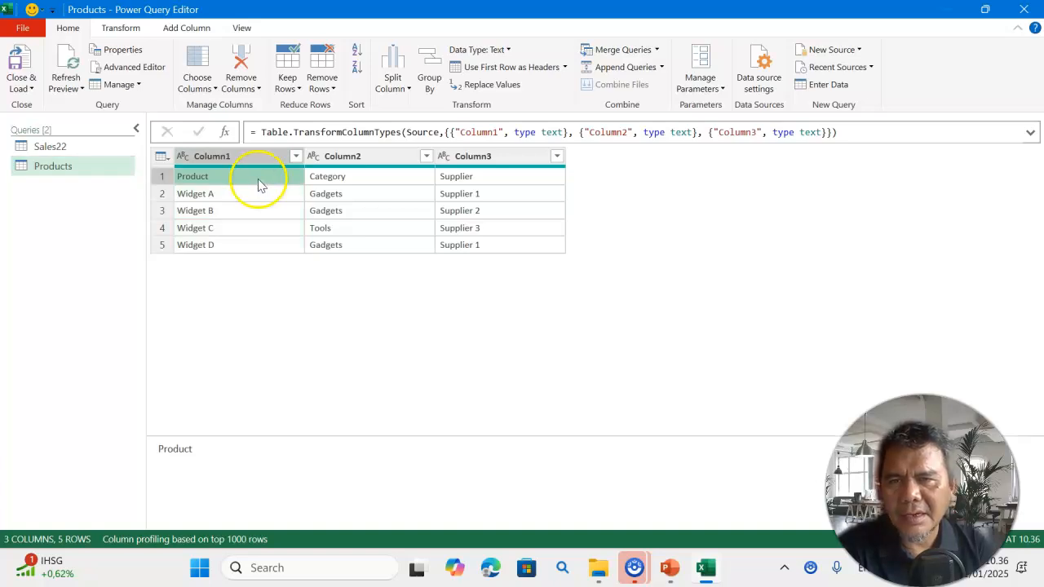
click(526, 71)
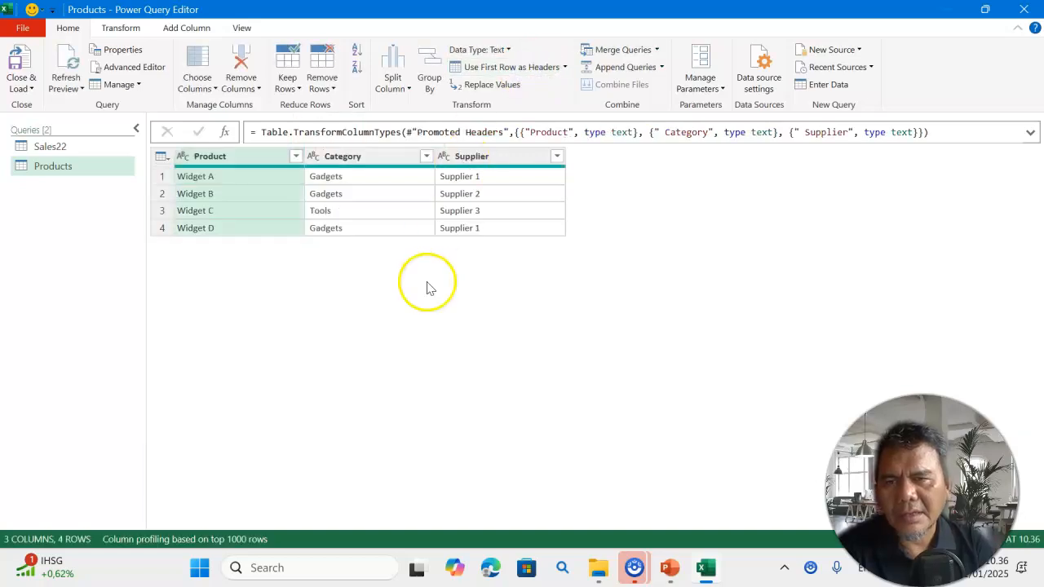
Set up a merge of the Sales22 query with Products, matching on the Product column in both tables
click(85, 146)
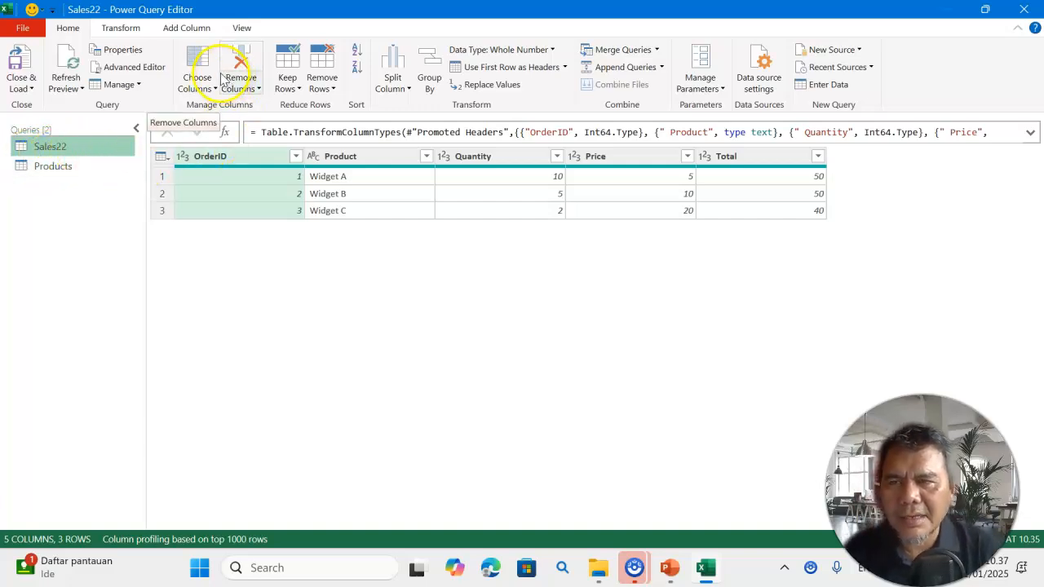
click(657, 49)
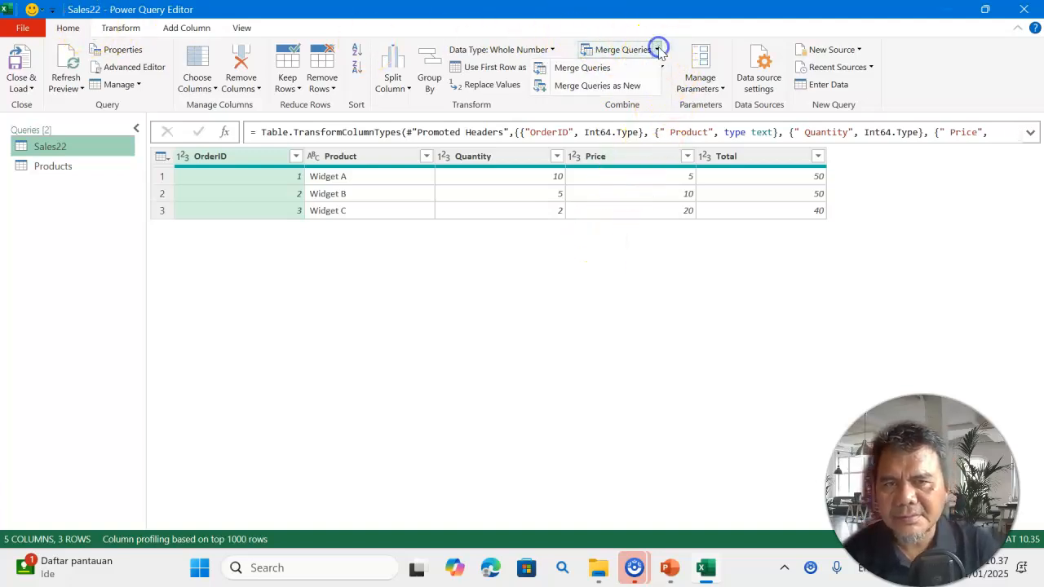
click(619, 69)
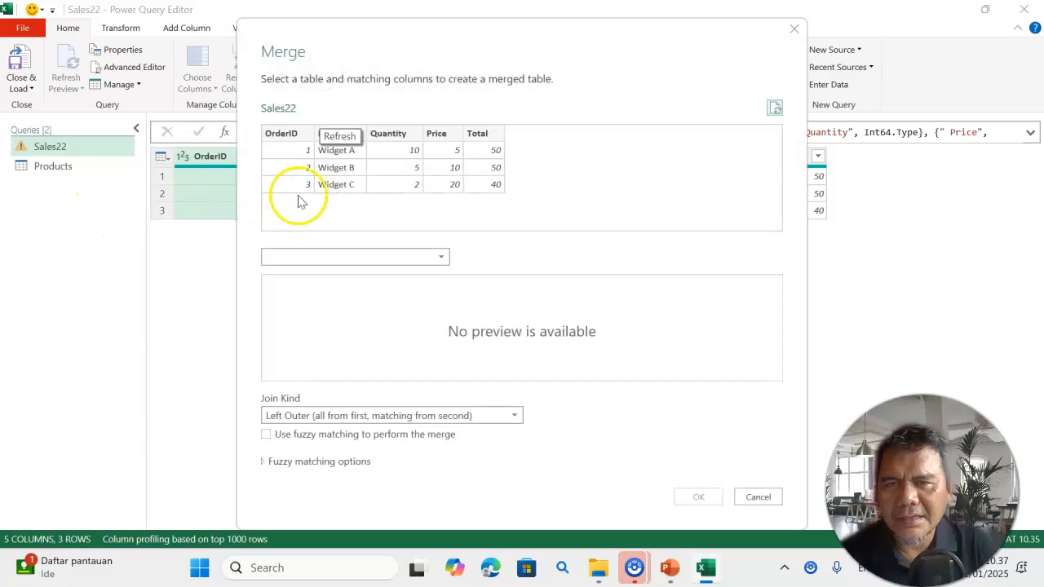
click(441, 260)
click(395, 274)
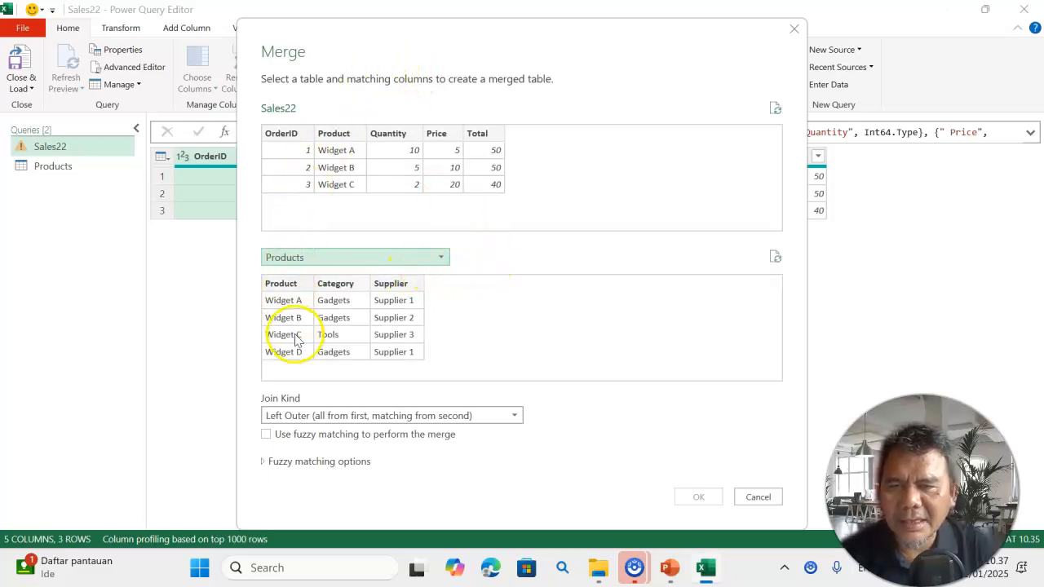
click(339, 134)
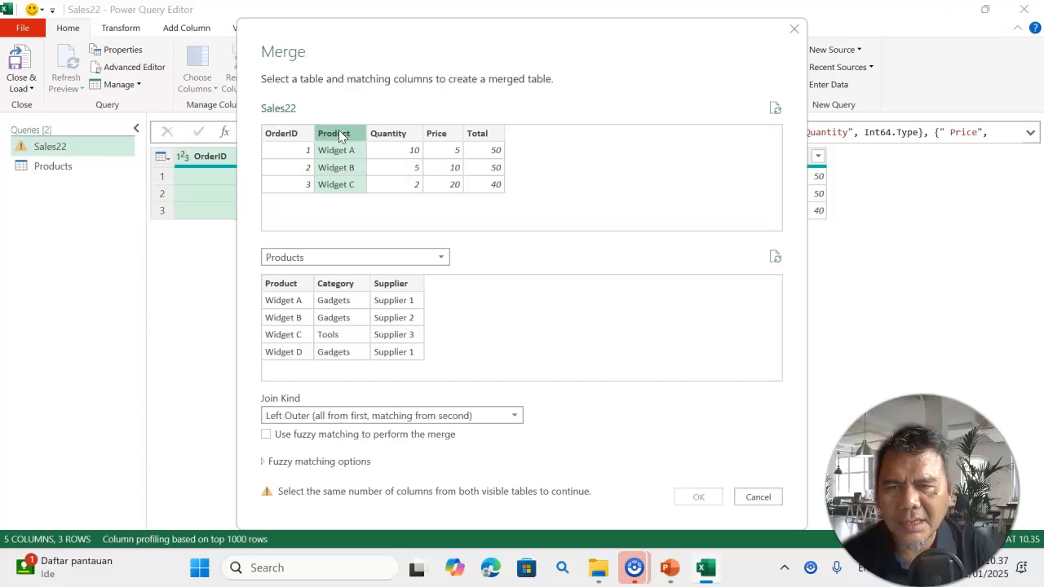
click(281, 284)
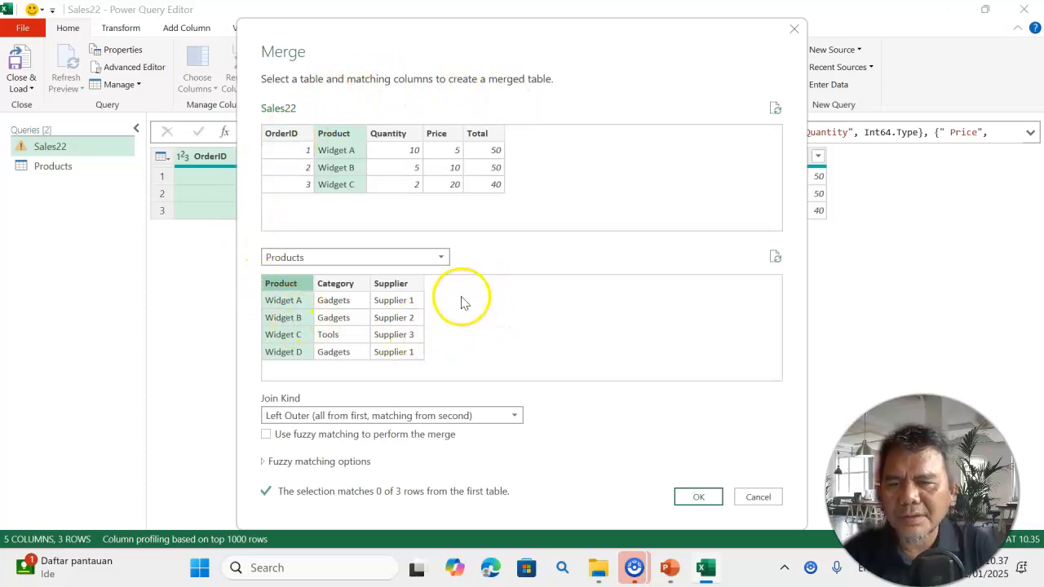
Review the join kinds, keep Left Outer, and perform the merge with fuzzy matching enabled
click(514, 416)
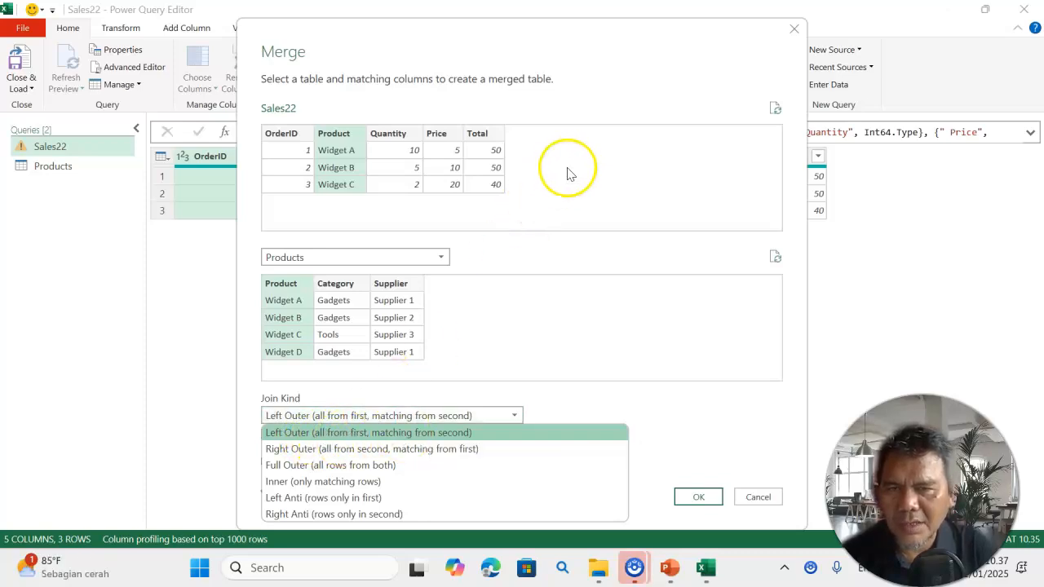
click(552, 305)
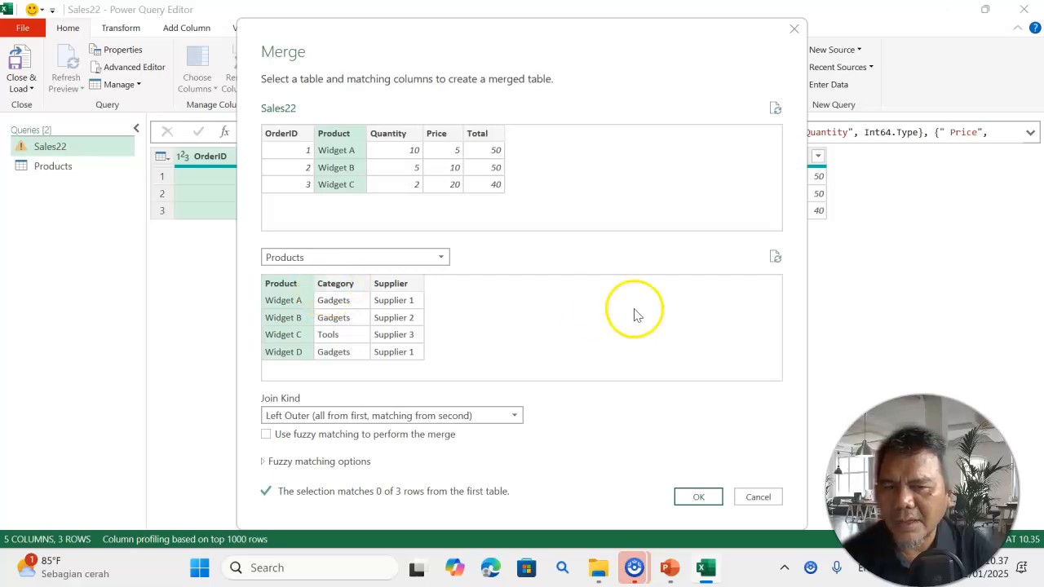
click(267, 435)
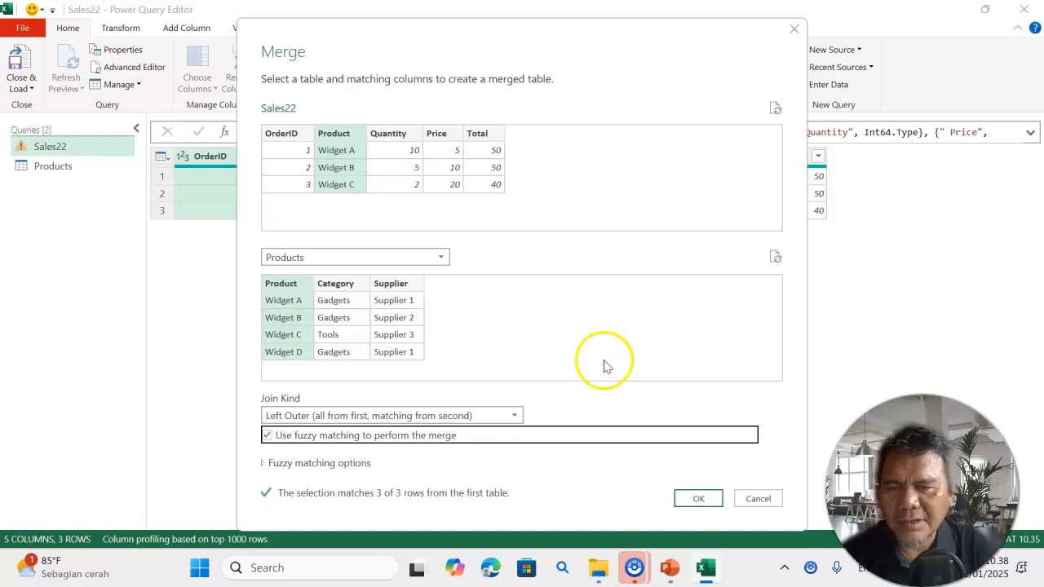
click(695, 498)
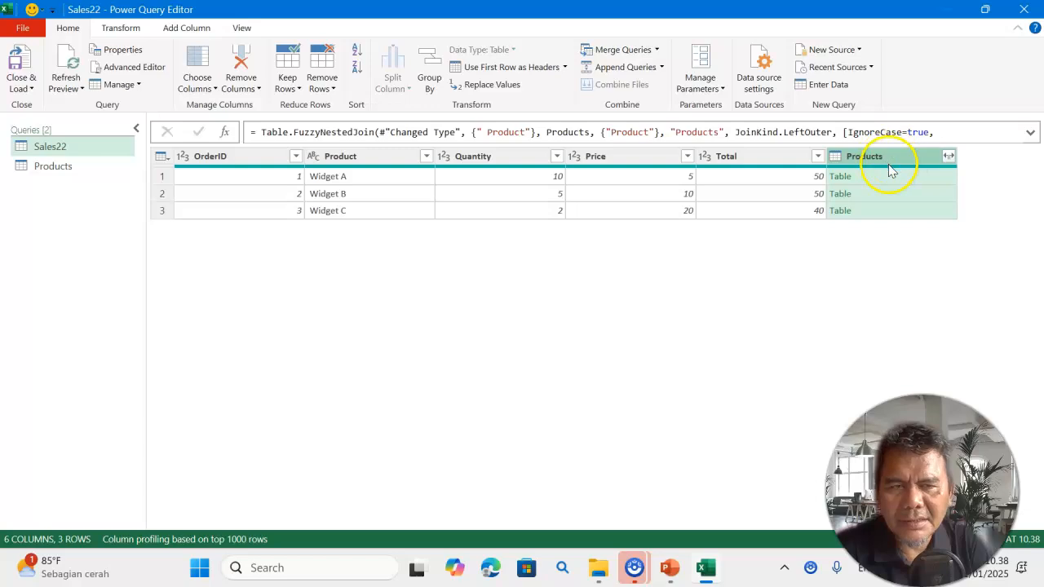
Expand the merged Products column to include only Category and Supplier, keeping the original column name as prefix
click(948, 156)
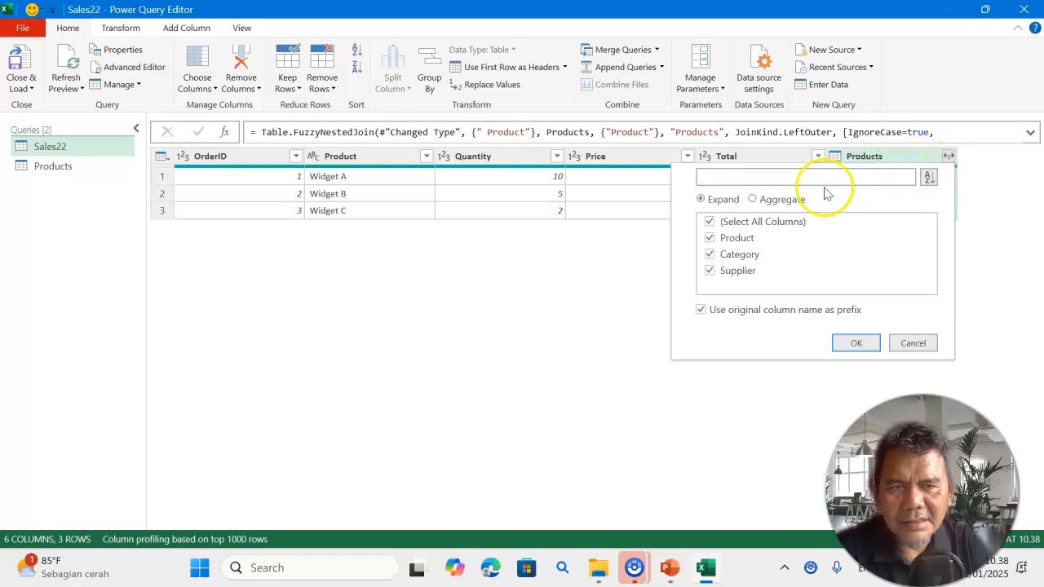
click(712, 239)
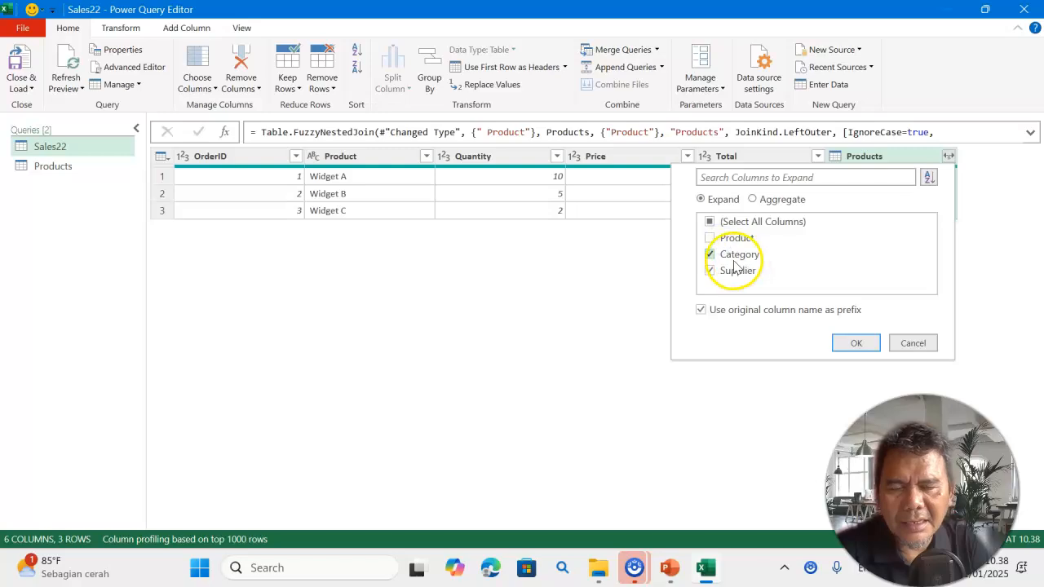
click(856, 346)
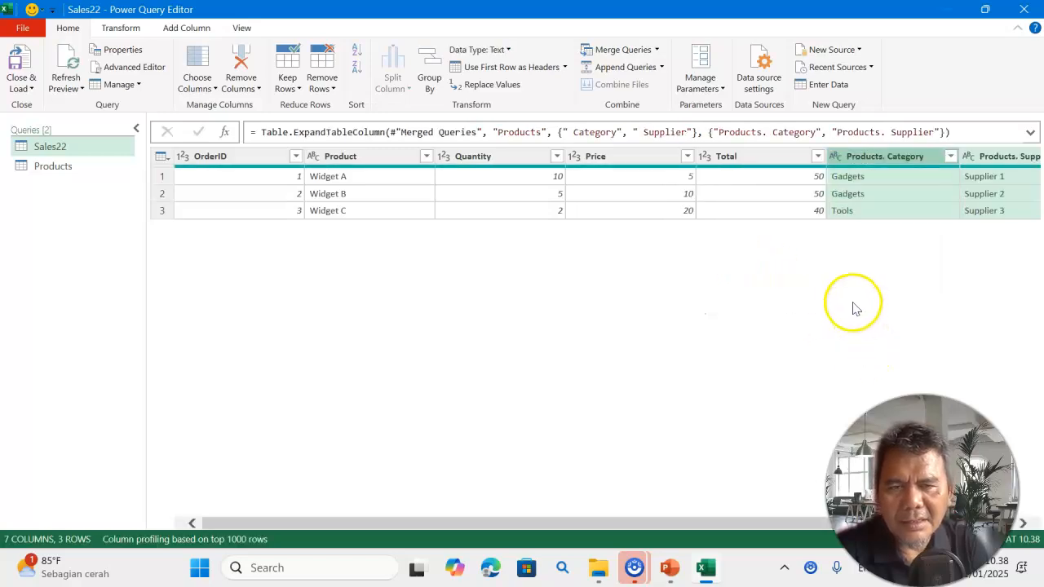
drag(513, 523, 666, 523)
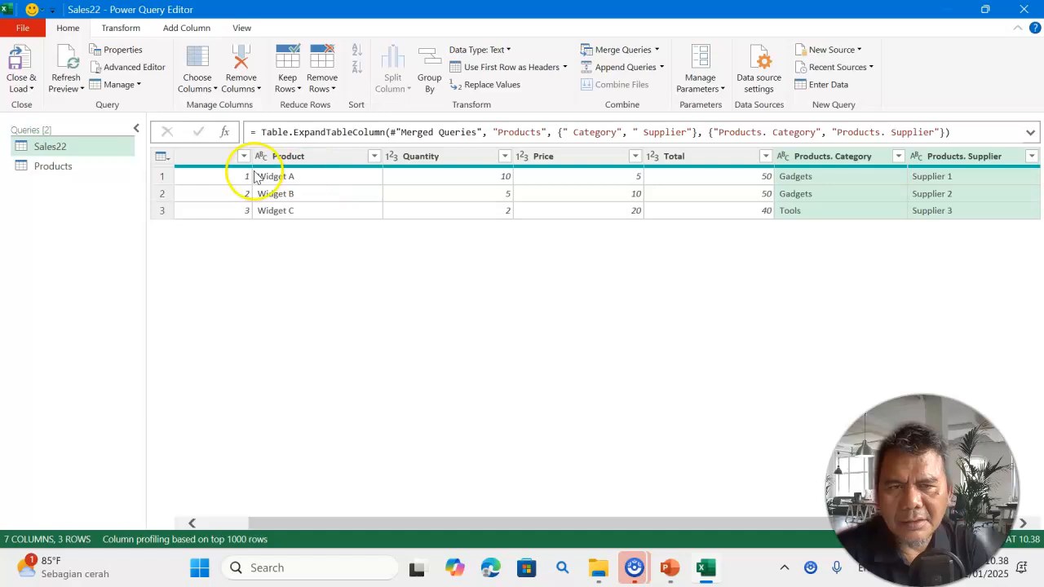
Close the query editor, load both queries into the workbook, and show the merged Sales22 table
click(15, 64)
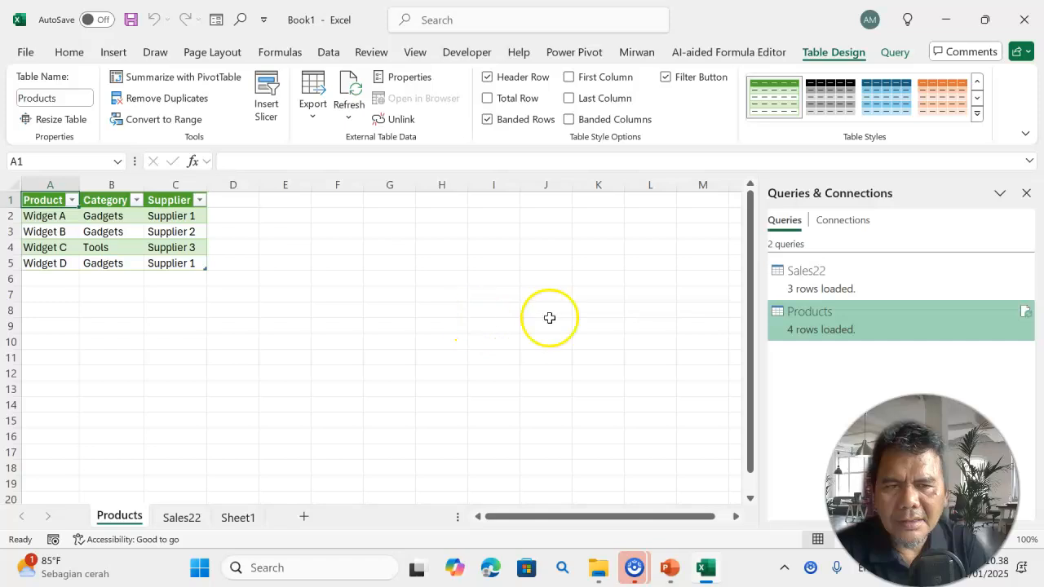
mouse_move(875, 297)
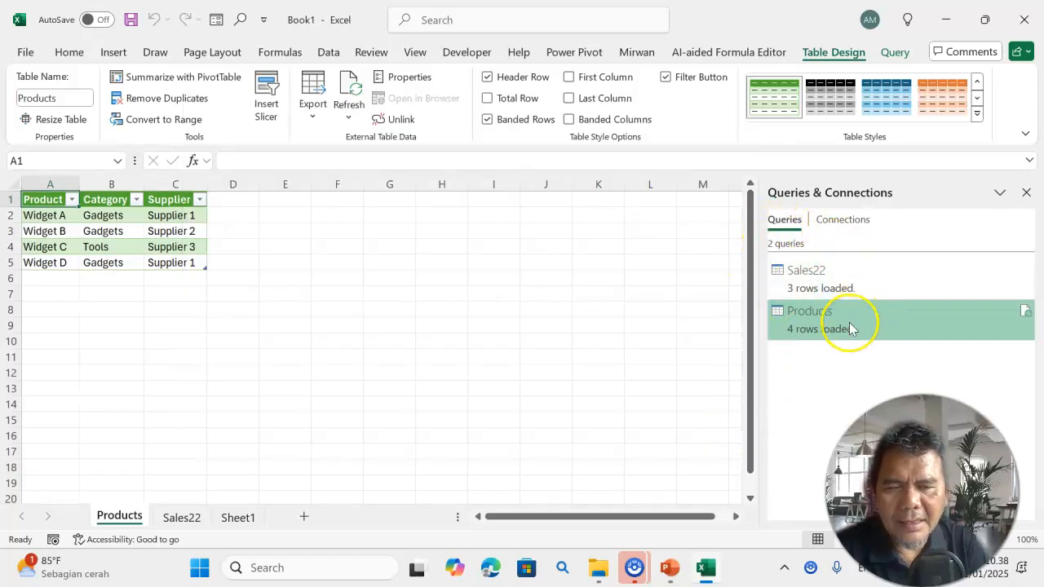
click(880, 279)
click(465, 328)
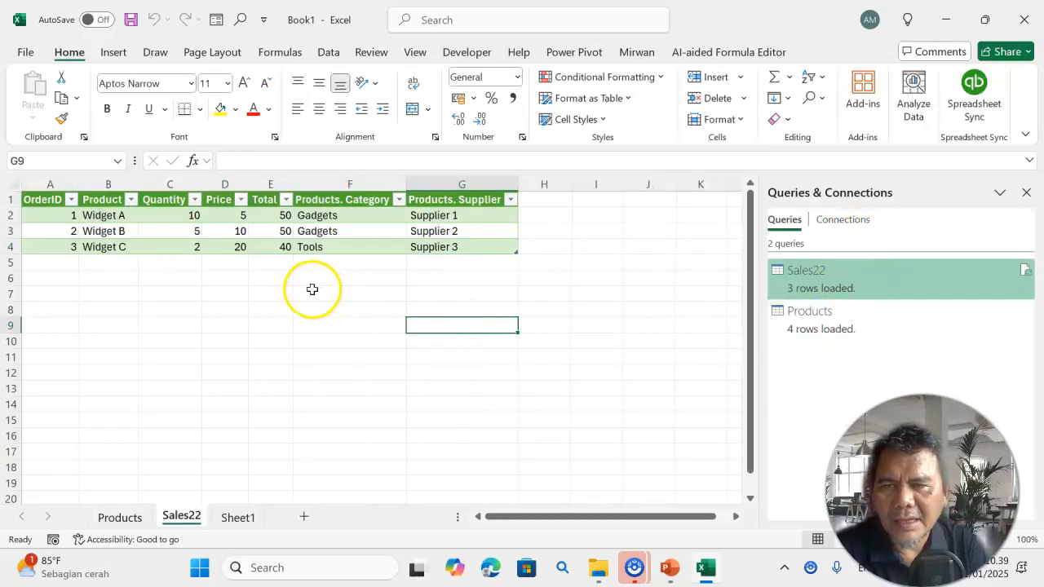
Examine the header row and the added Products. Category and Products. Supplier columns in the merged Sales22 table
click(8, 200)
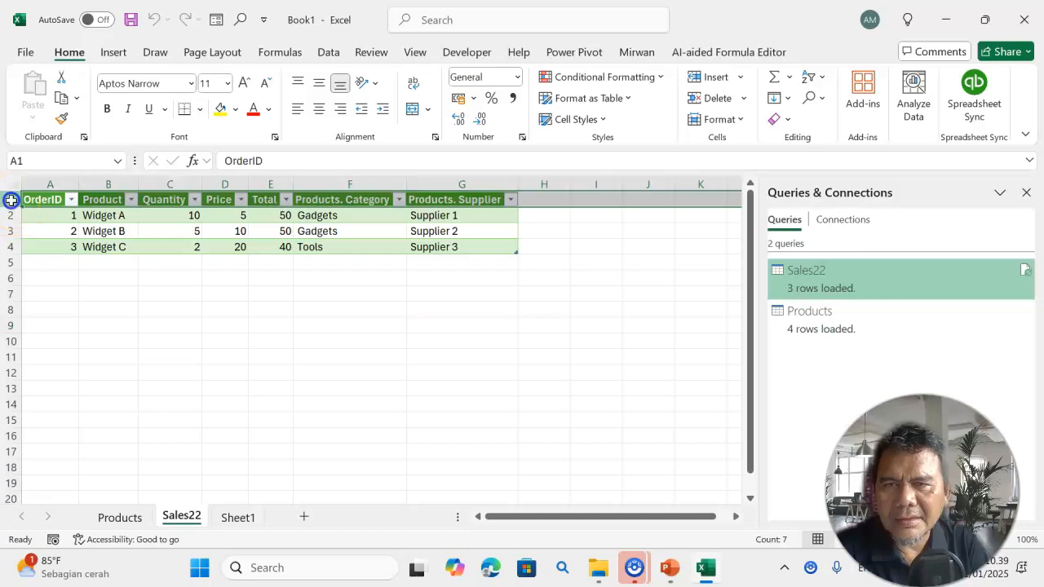
click(329, 54)
click(455, 298)
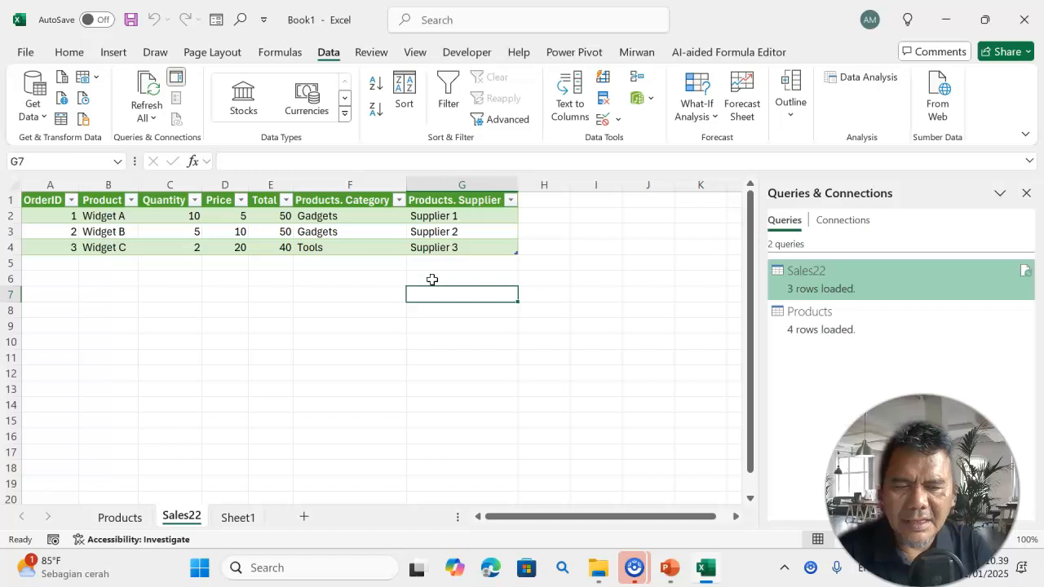
click(349, 184)
click(430, 185)
click(326, 232)
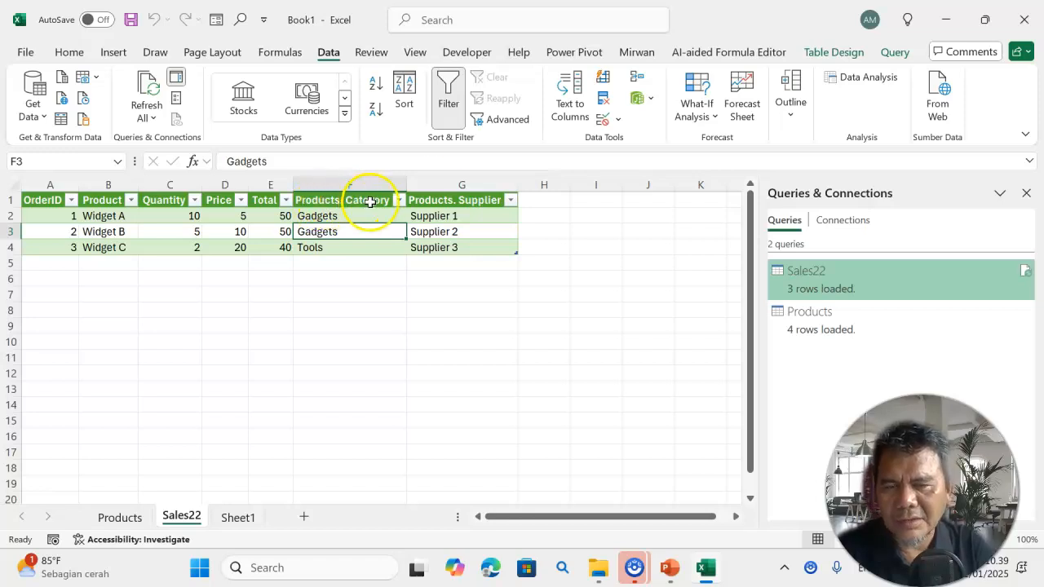
click(450, 183)
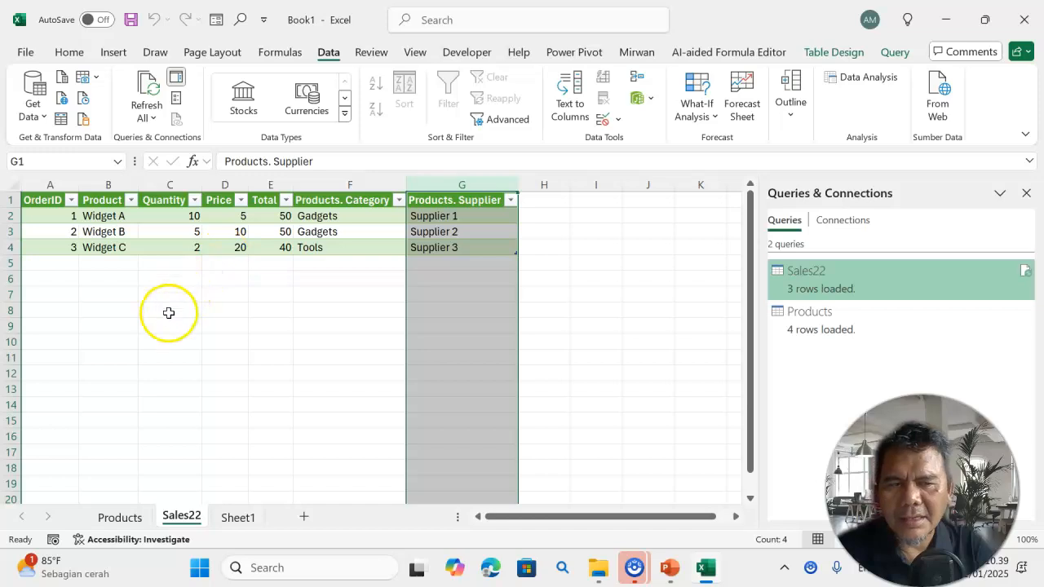